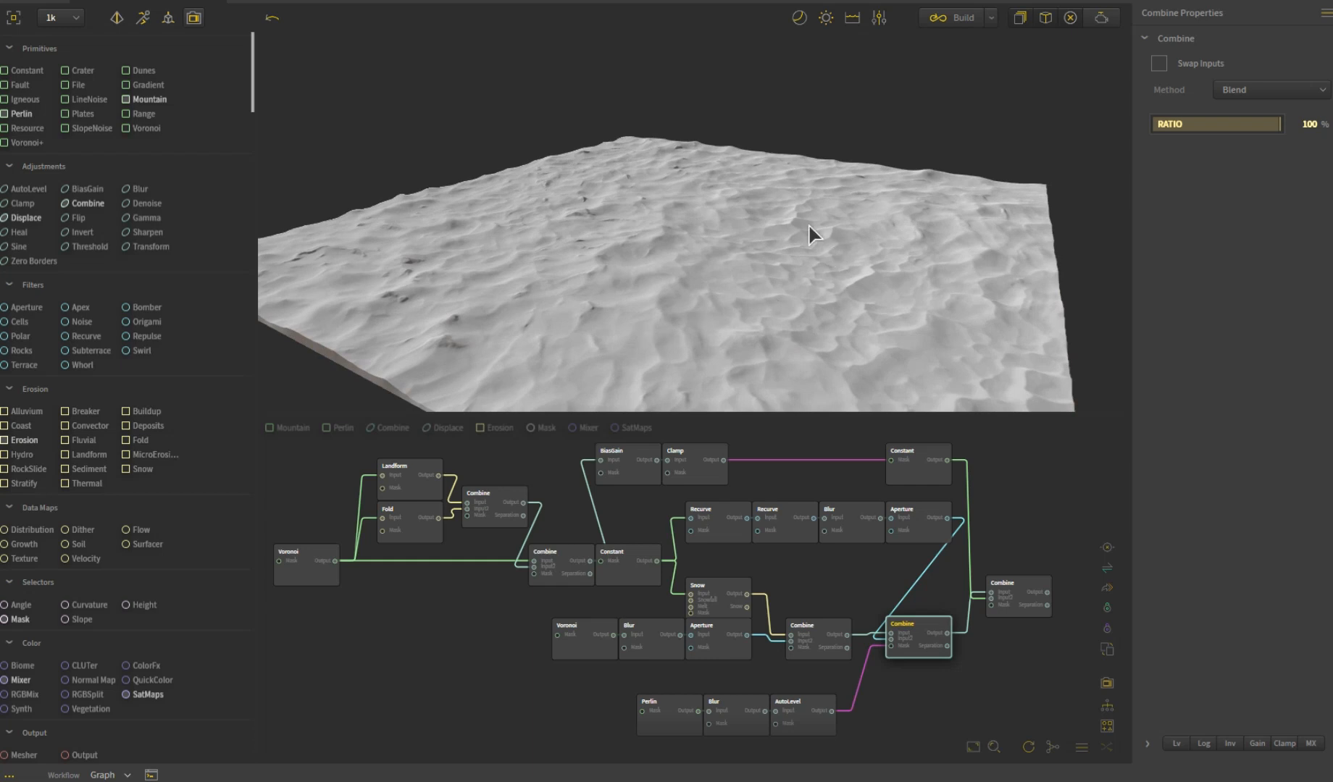
- Compare the terrain from the masked Combine node with the output of the final Combine node in the graph
left_click_drag(752, 331, 718, 330)
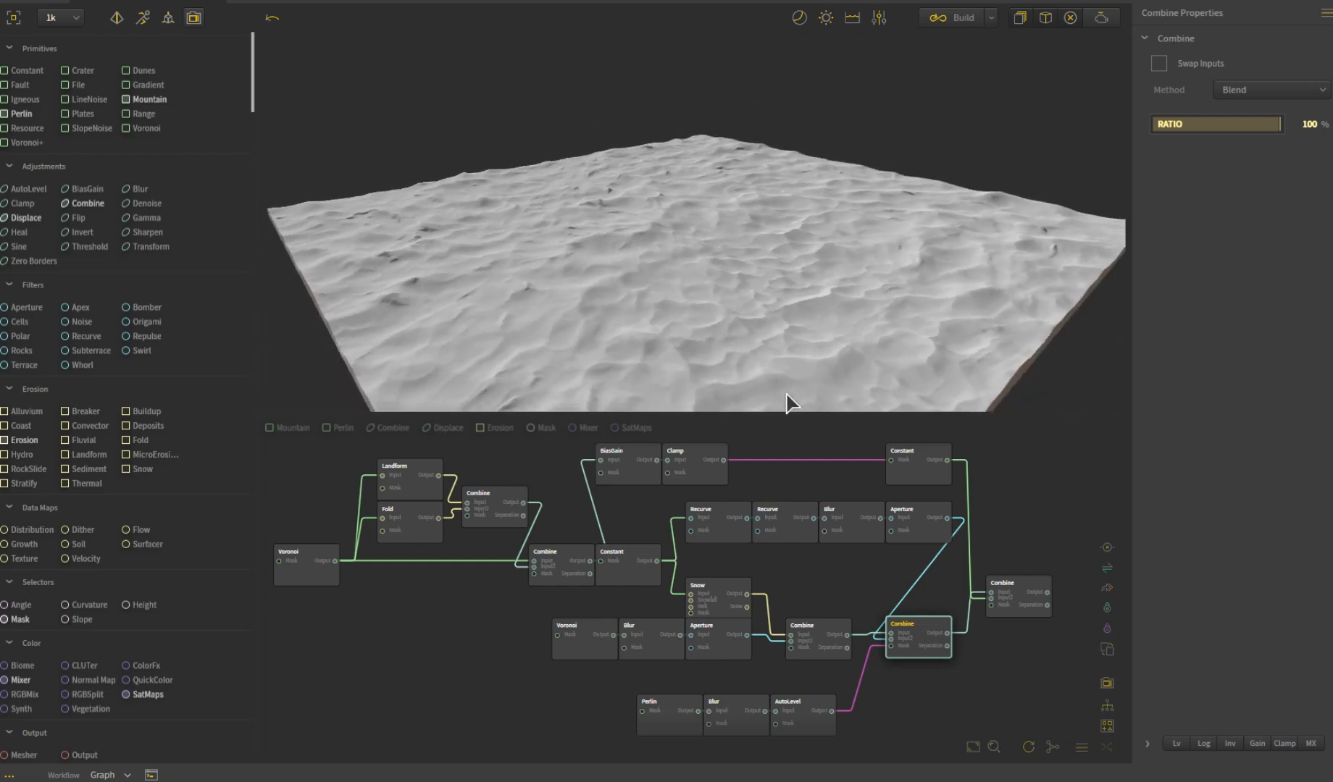
left_click(1029, 613)
left_click_drag(707, 354, 709, 322)
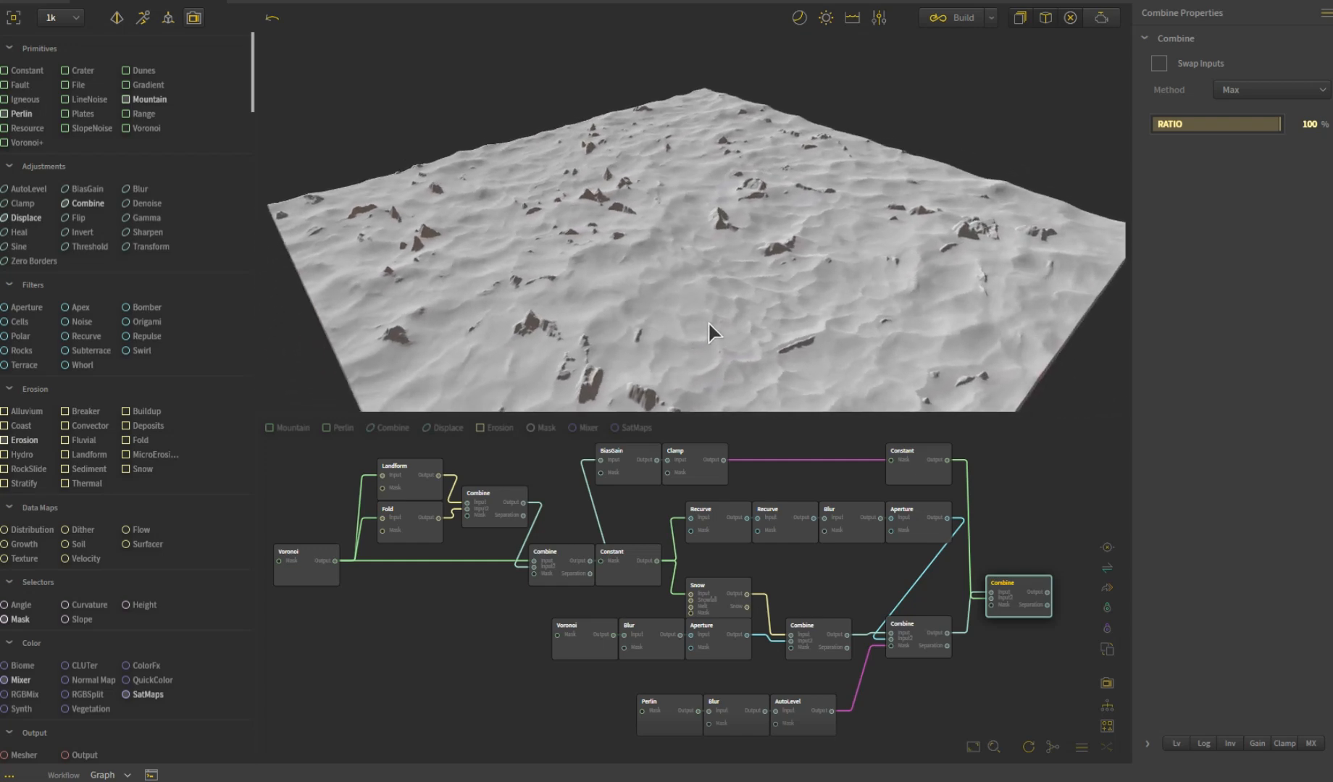
- Examine the first Voronoi node's terrain and settings, followed by its Landform and Fold branches and the Combine that blends them
left_click(306, 587)
left_click_drag(629, 319, 808, 210)
scroll(670, 246, "down", 5)
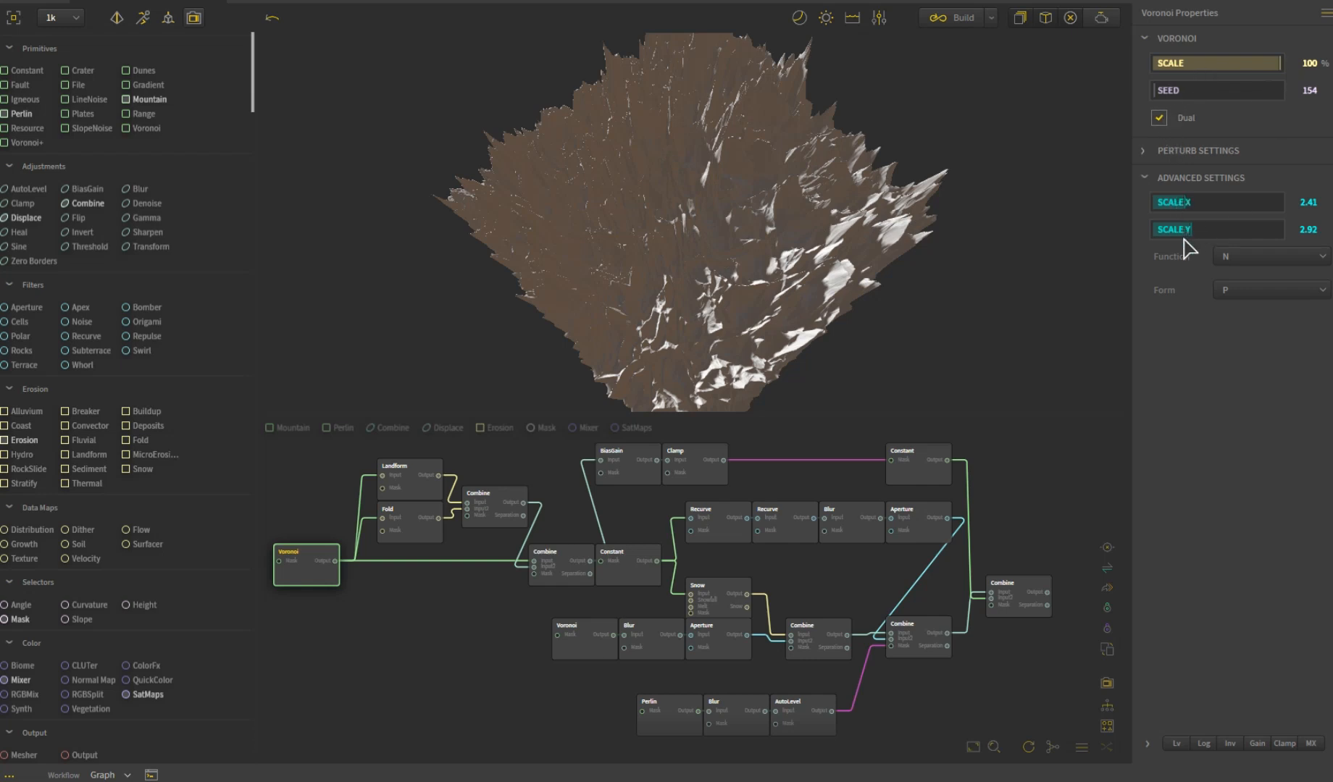
left_click_drag(796, 293, 707, 363)
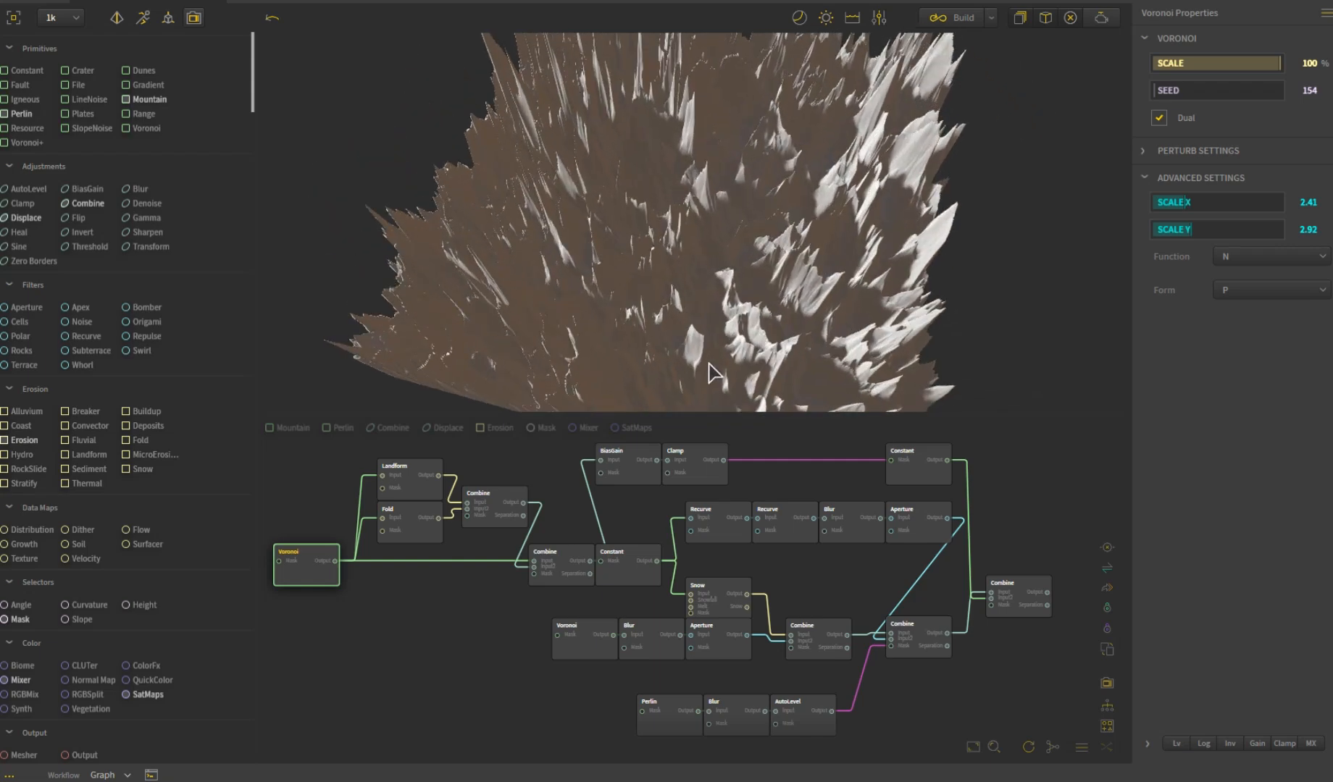
left_click(417, 536)
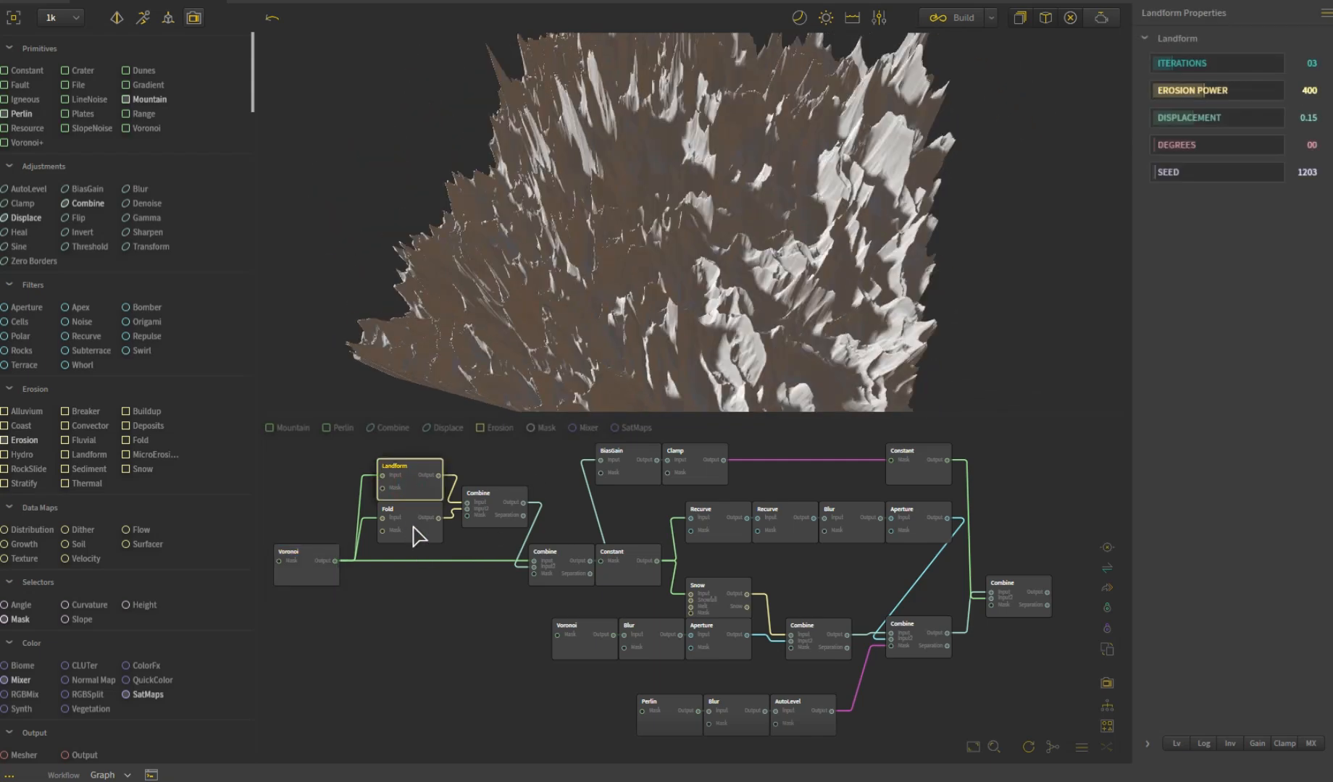
left_click(417, 536)
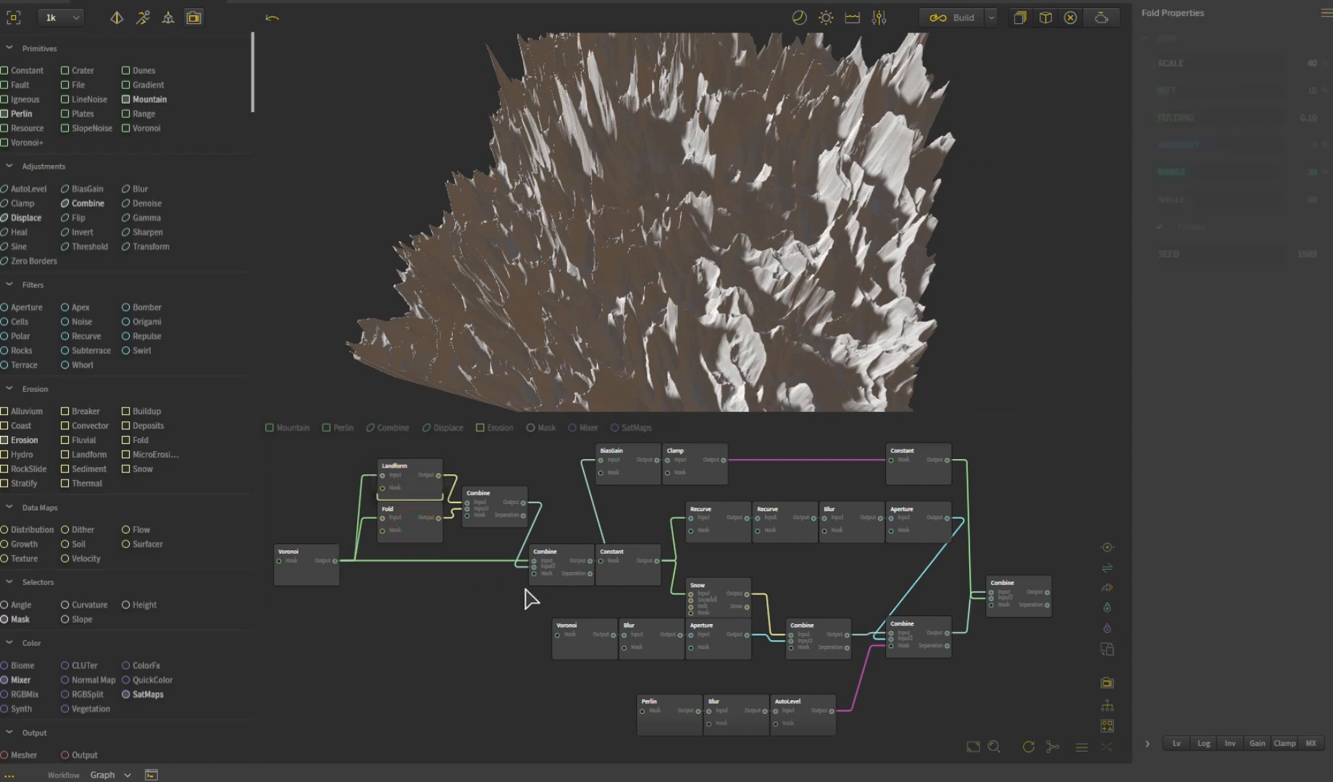
left_click(499, 522)
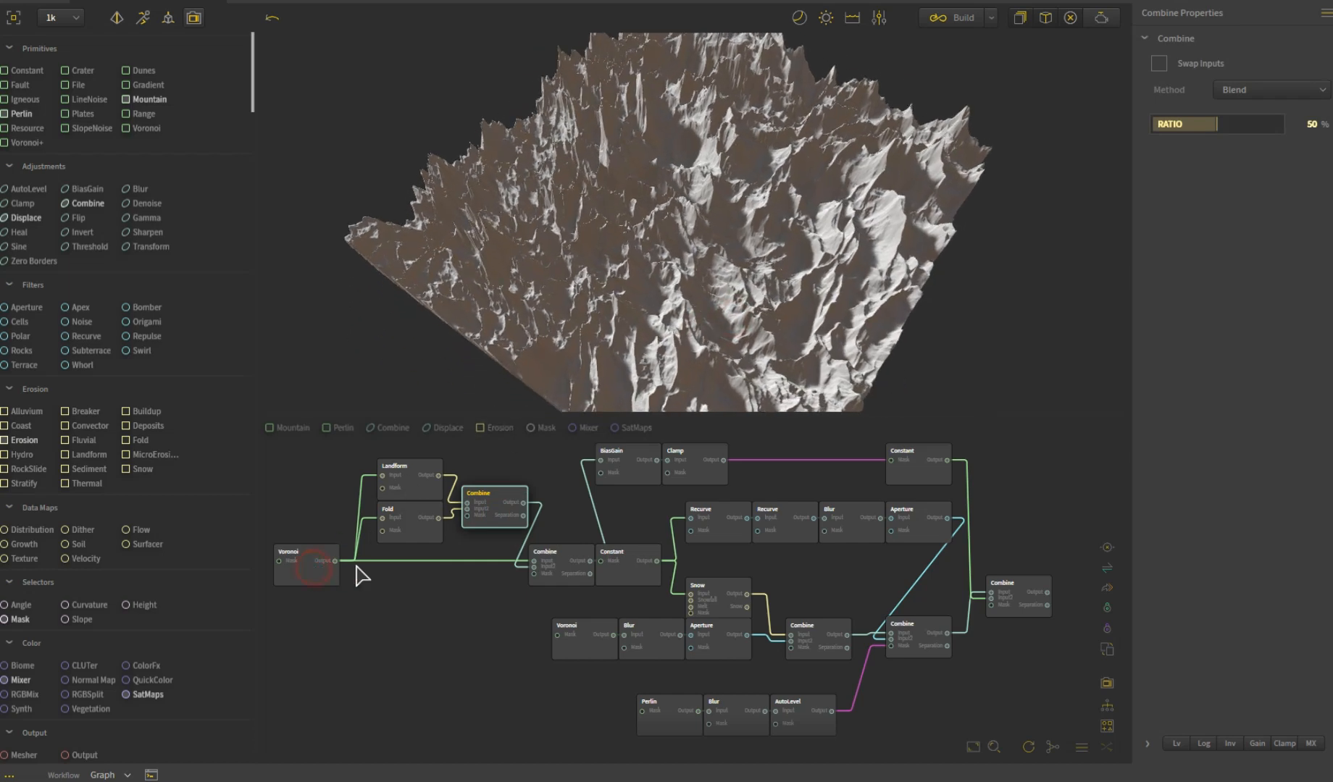
- Compare the source Voronoi terrain with the result of the Combine node that mixes it with the Landform and Fold blend
left_click(319, 569)
left_click(504, 520)
left_click(511, 518)
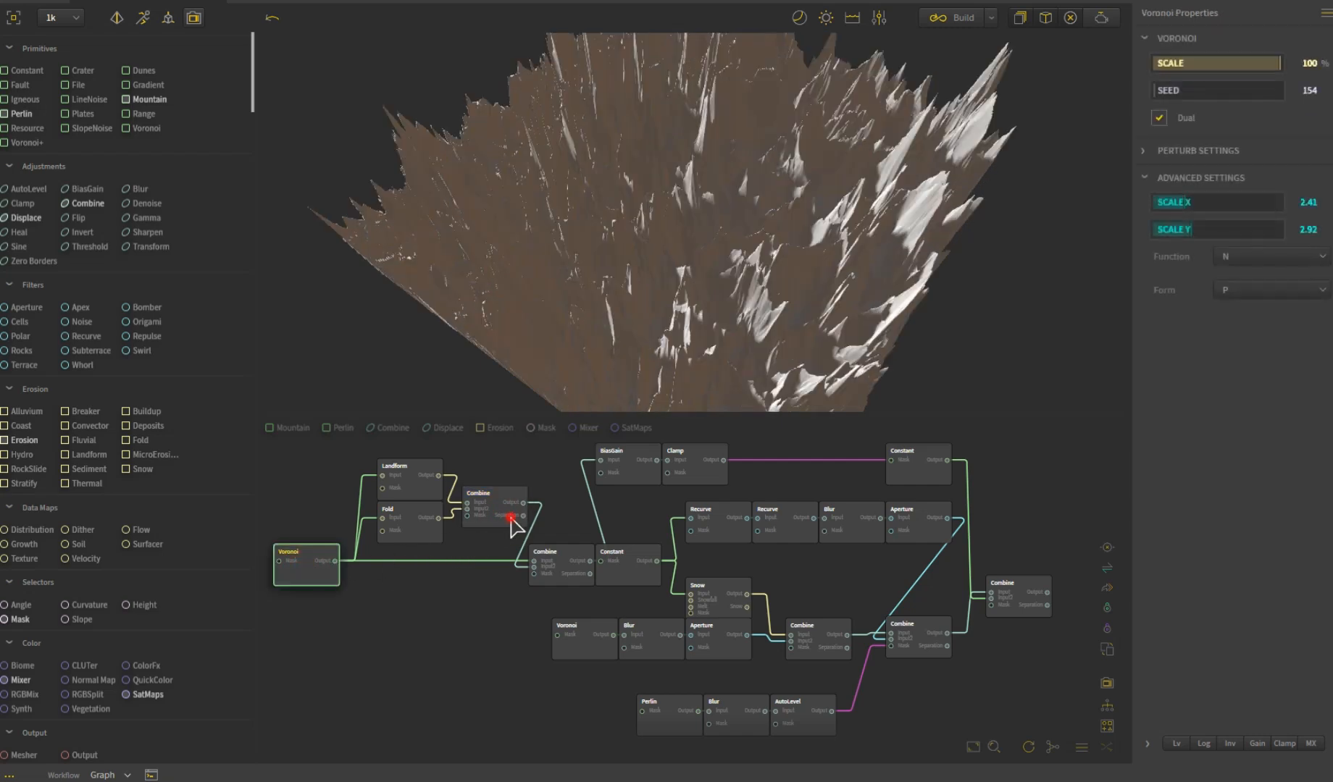
left_click(550, 583)
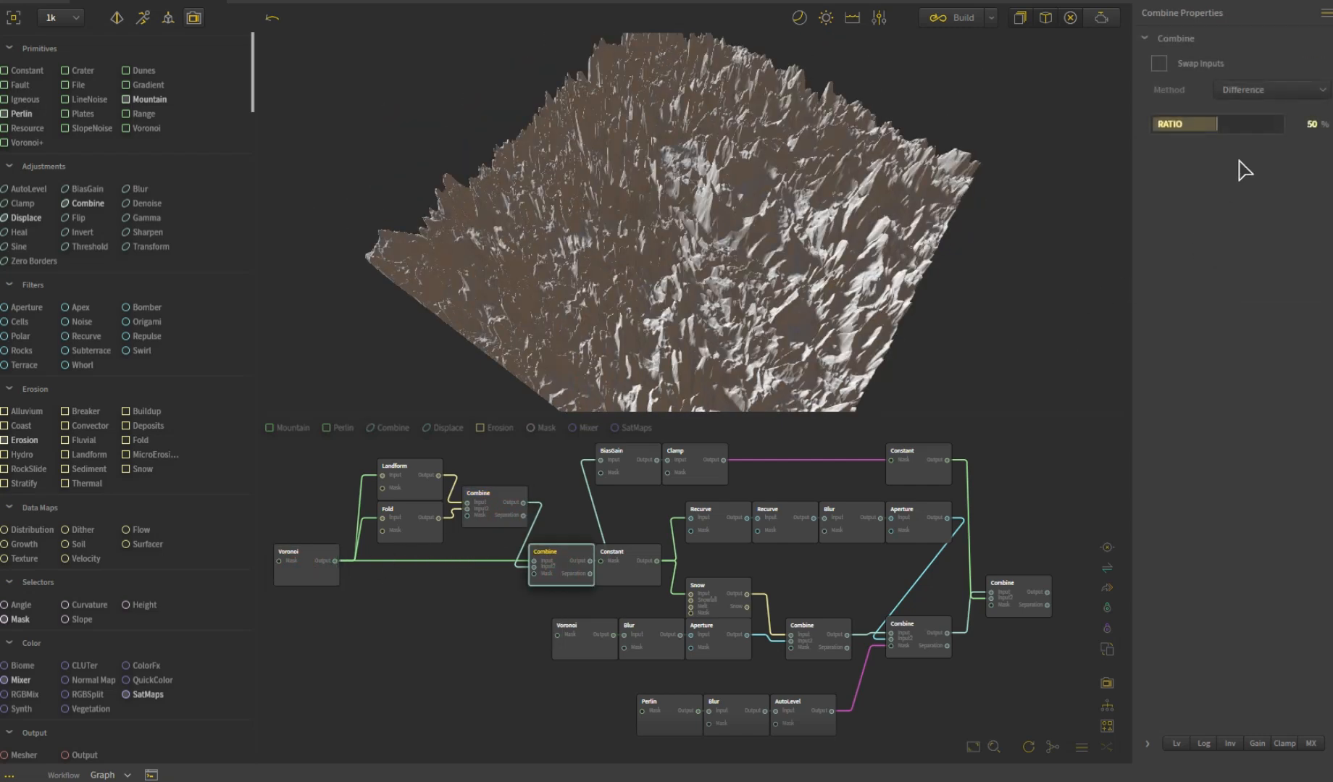
mouse_move(856, 251)
left_mouse_down()
mouse_move(759, 248)
mouse_move(831, 228)
left_mouse_up()
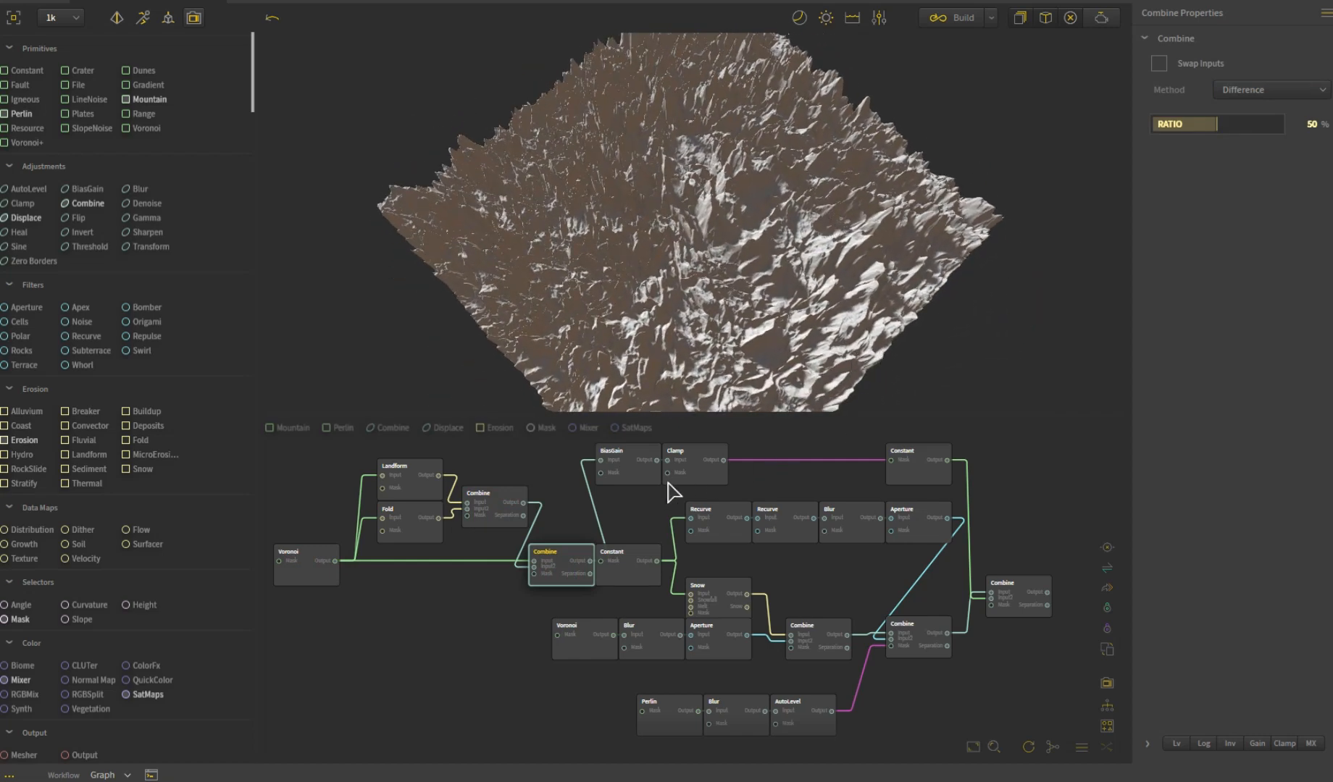
- Inspect the flattened rock terrain of the Constant node after the second Combine, from above and at low angles
left_click(634, 579)
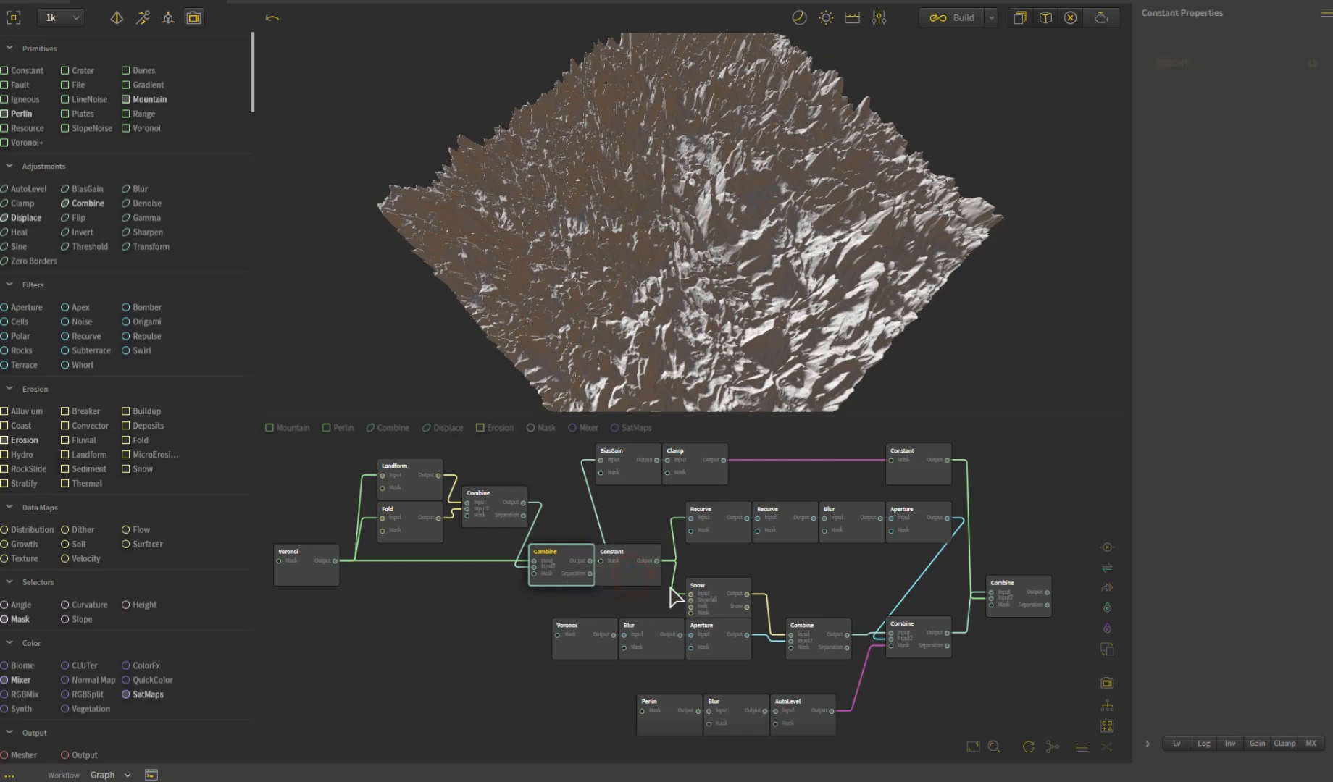
left_click_drag(644, 275, 588, 228)
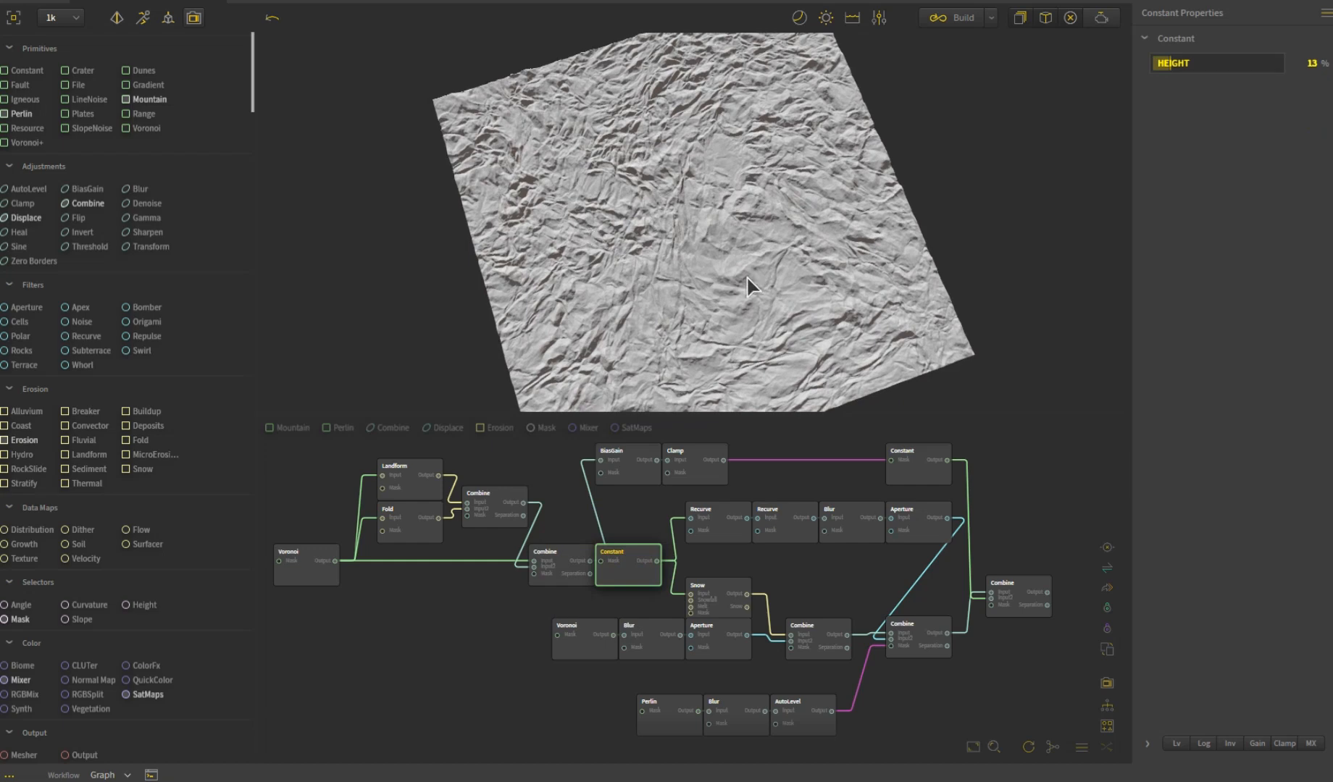
scroll(747, 276, "up", 5)
left_click_drag(676, 271, 653, 163)
scroll(688, 262, "down", 3)
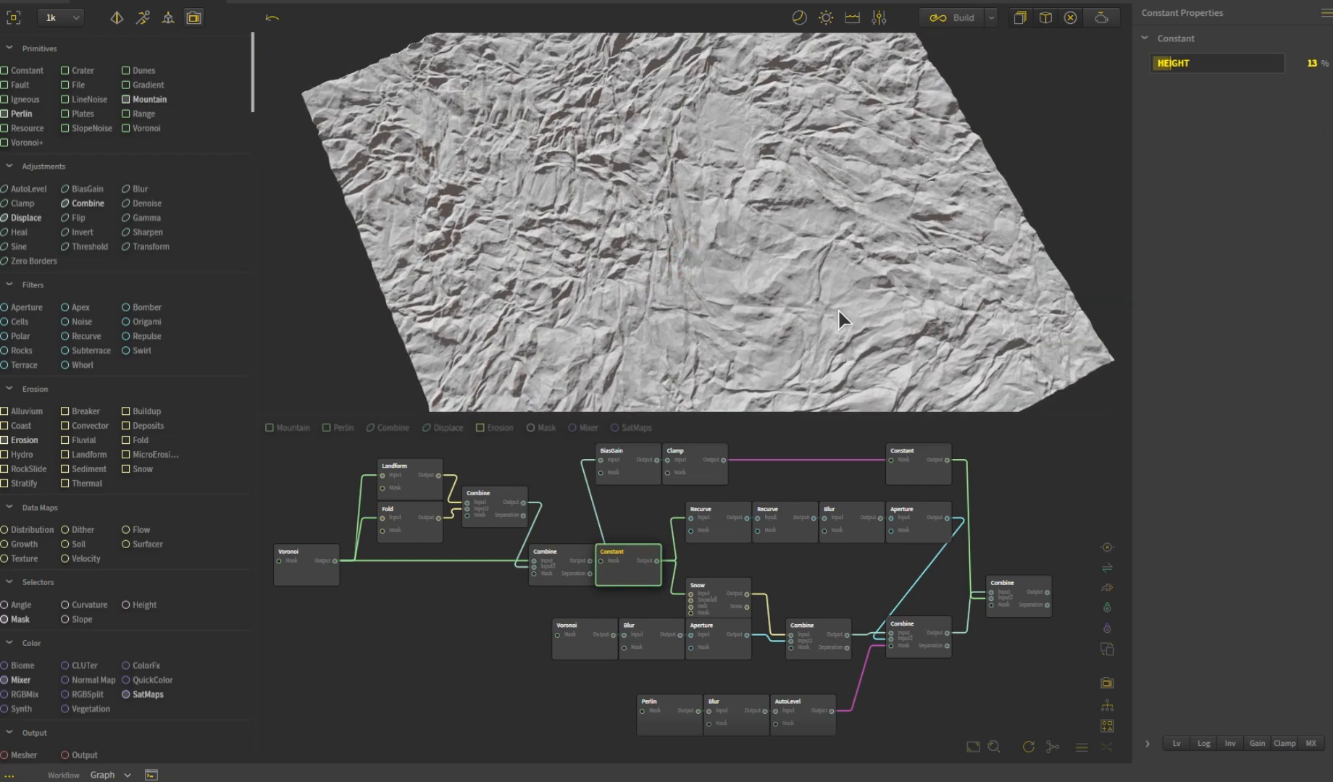
left_click_drag(530, 285, 612, 365)
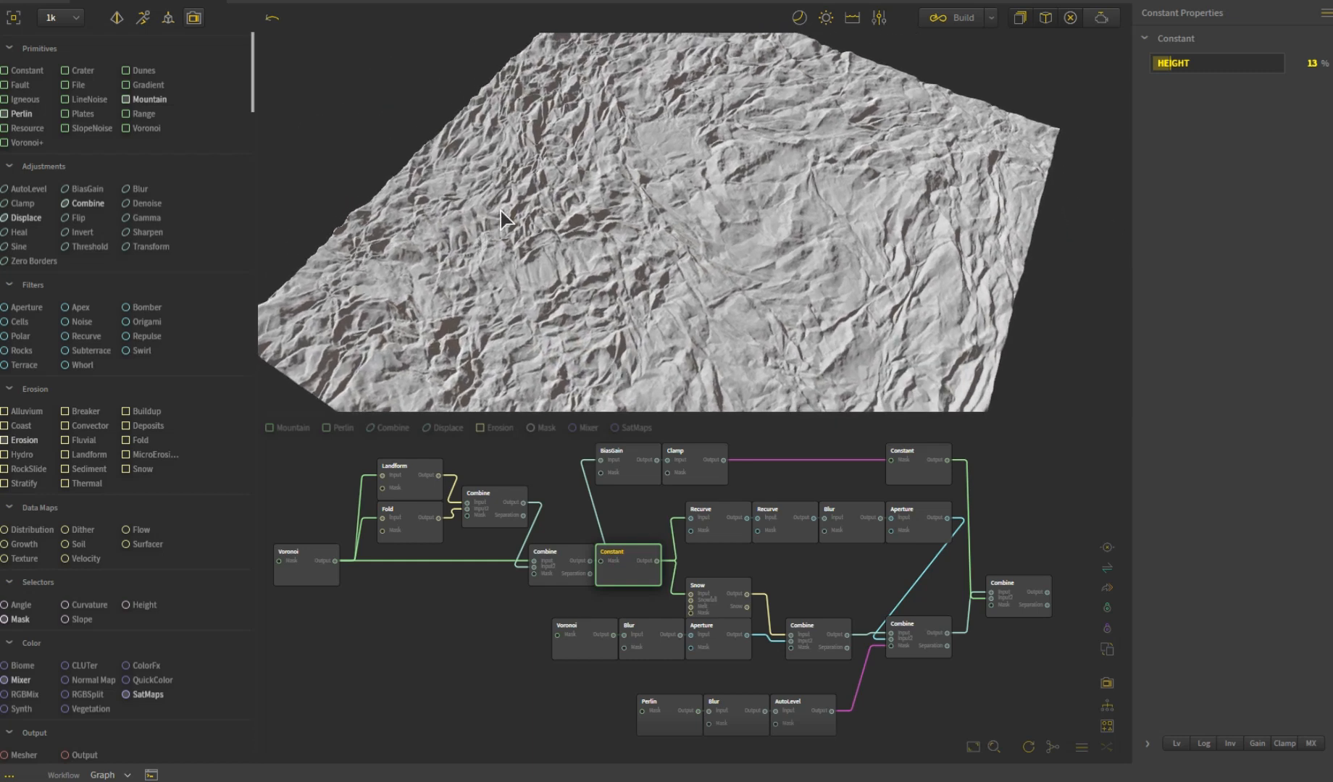
left_click_drag(833, 215, 770, 327)
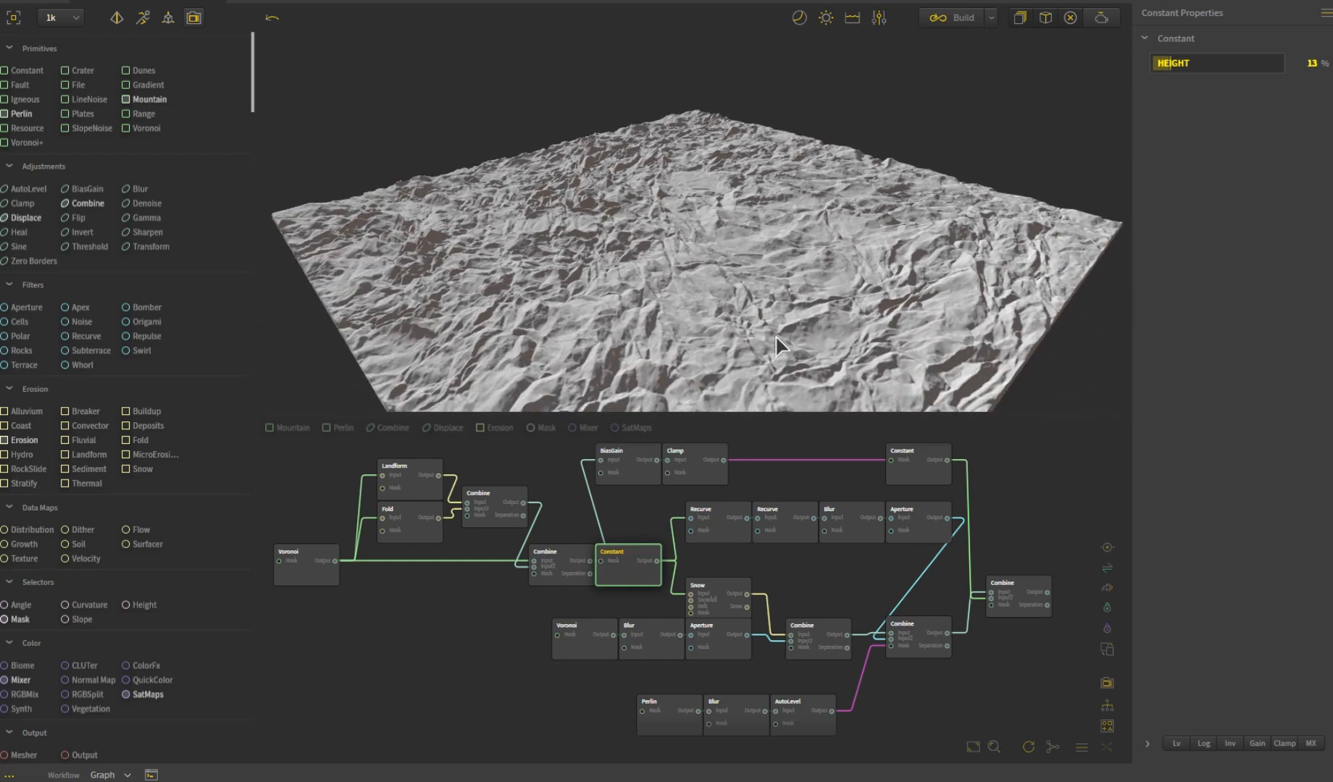
left_click_drag(681, 346, 636, 242)
- Examine the Snow node's snowfall settings and its effect on the rock terrain from several angles
left_click(724, 596)
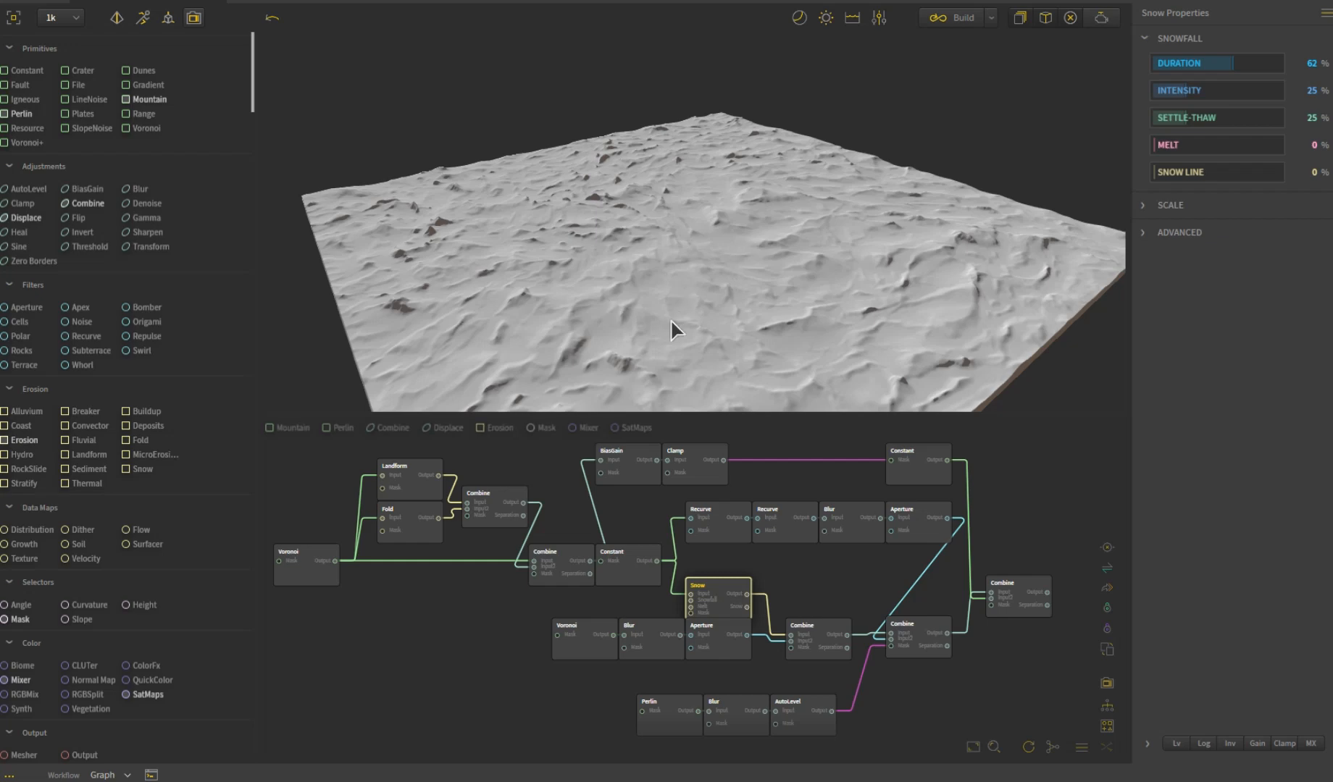
left_click_drag(627, 334, 709, 310)
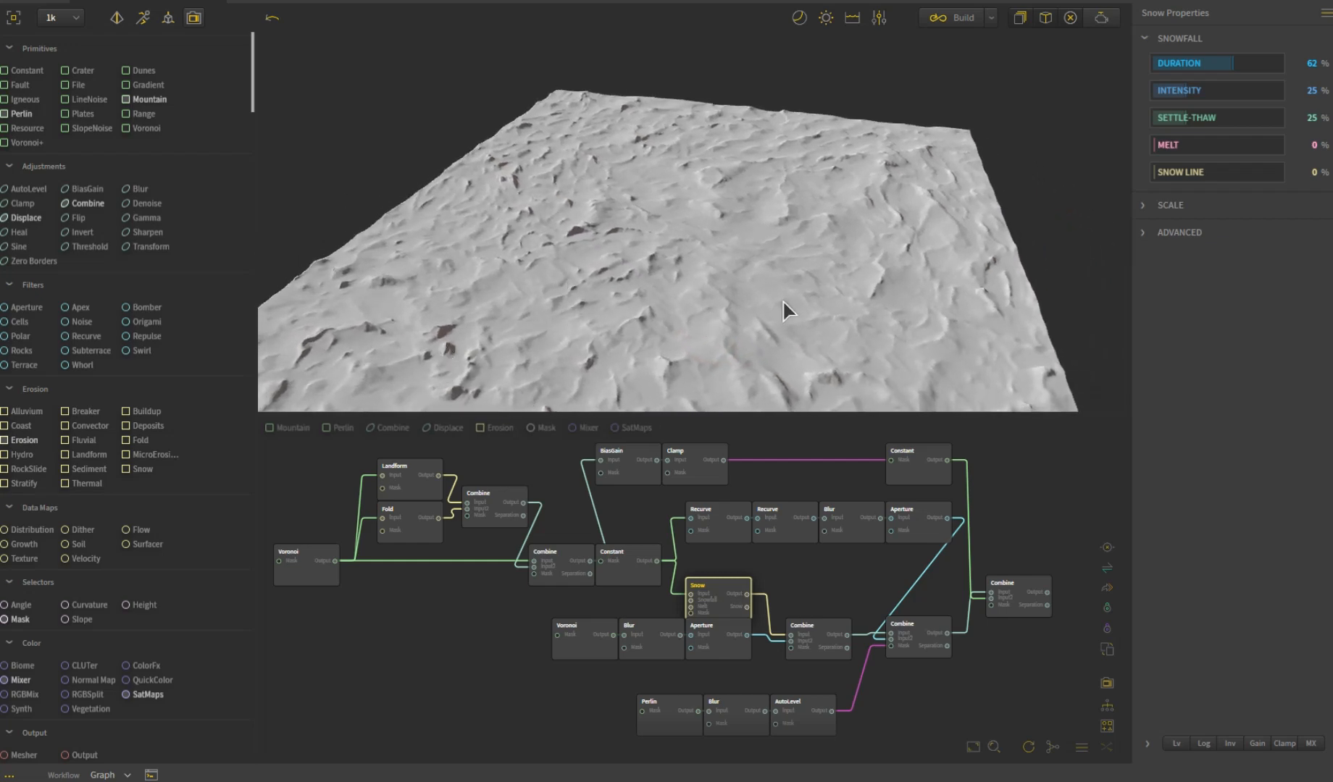
left_click_drag(844, 313, 734, 339)
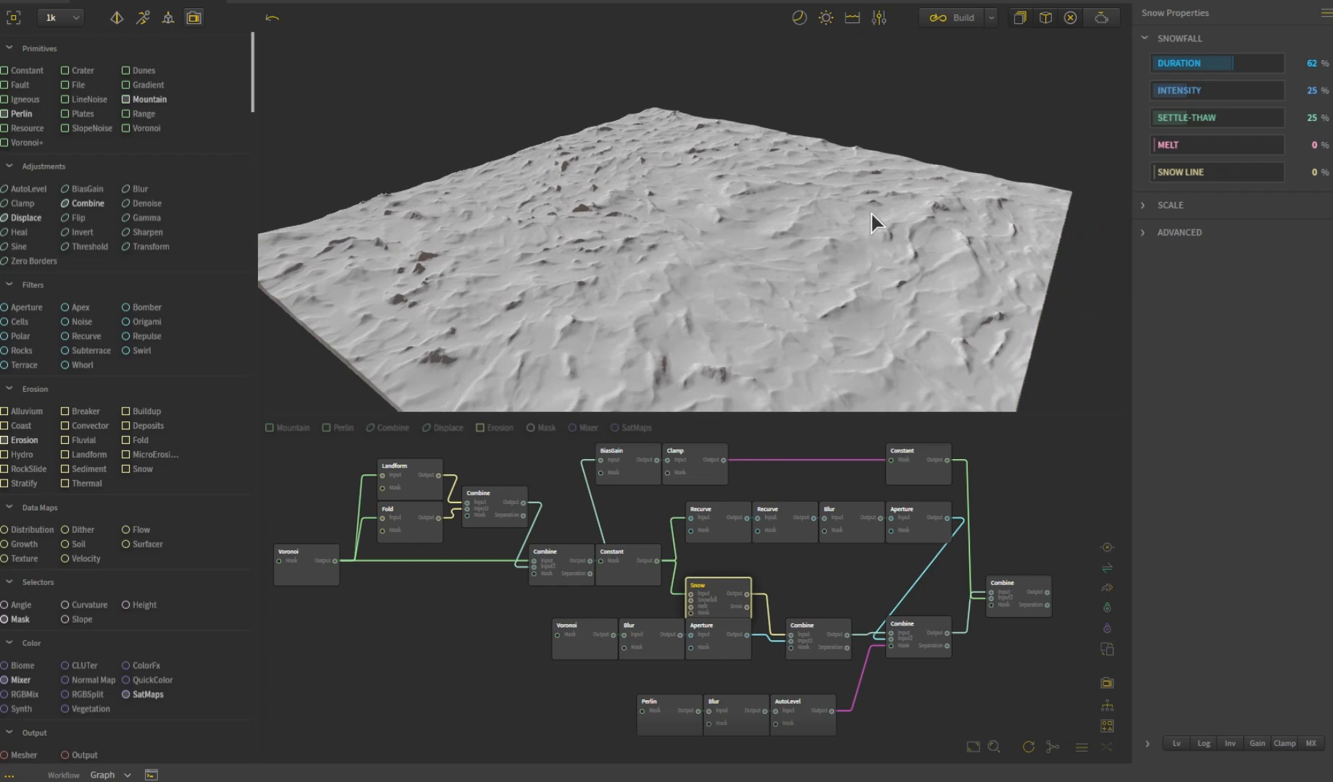
left_click_drag(560, 249, 693, 330)
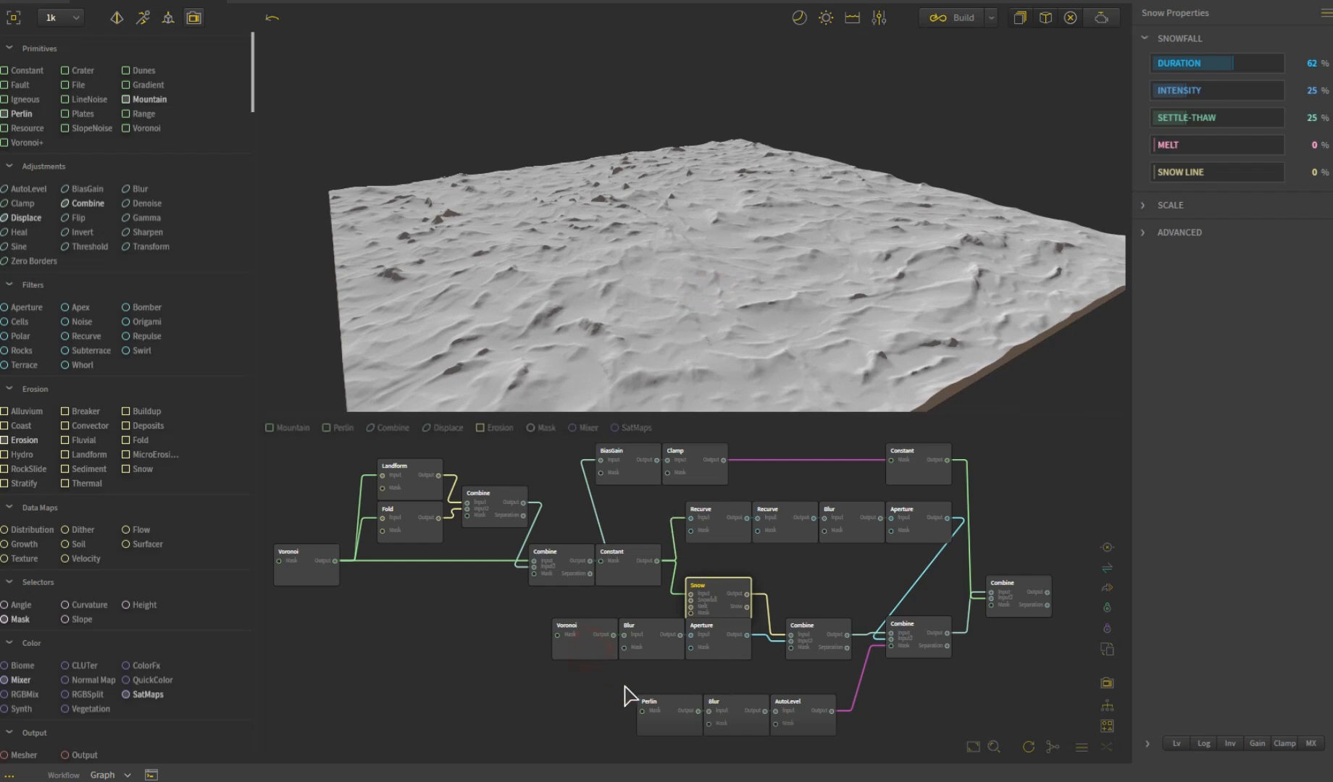
- Review the second Voronoi, its Blur and Aperture nodes, and the Combine that merges them with the snow
left_click(590, 641)
left_click_drag(655, 333, 939, 269)
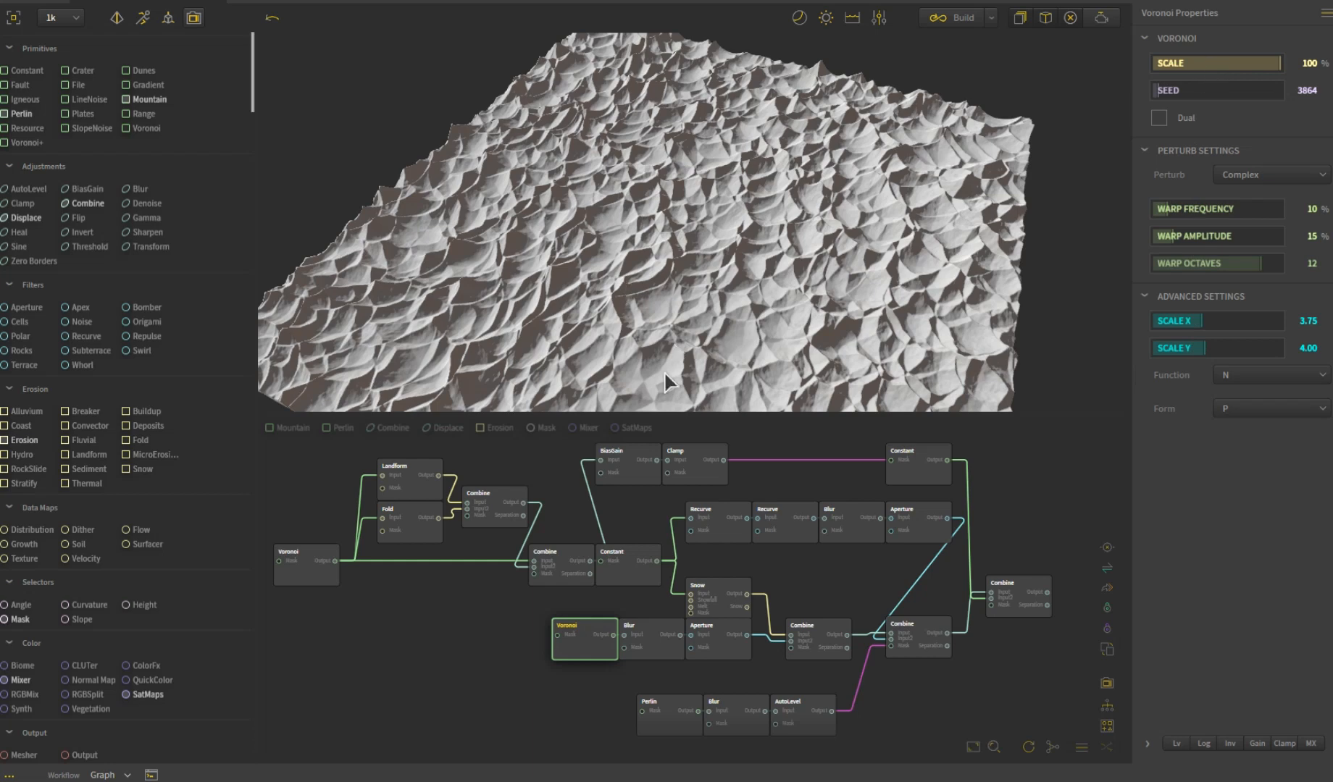
left_click(657, 646)
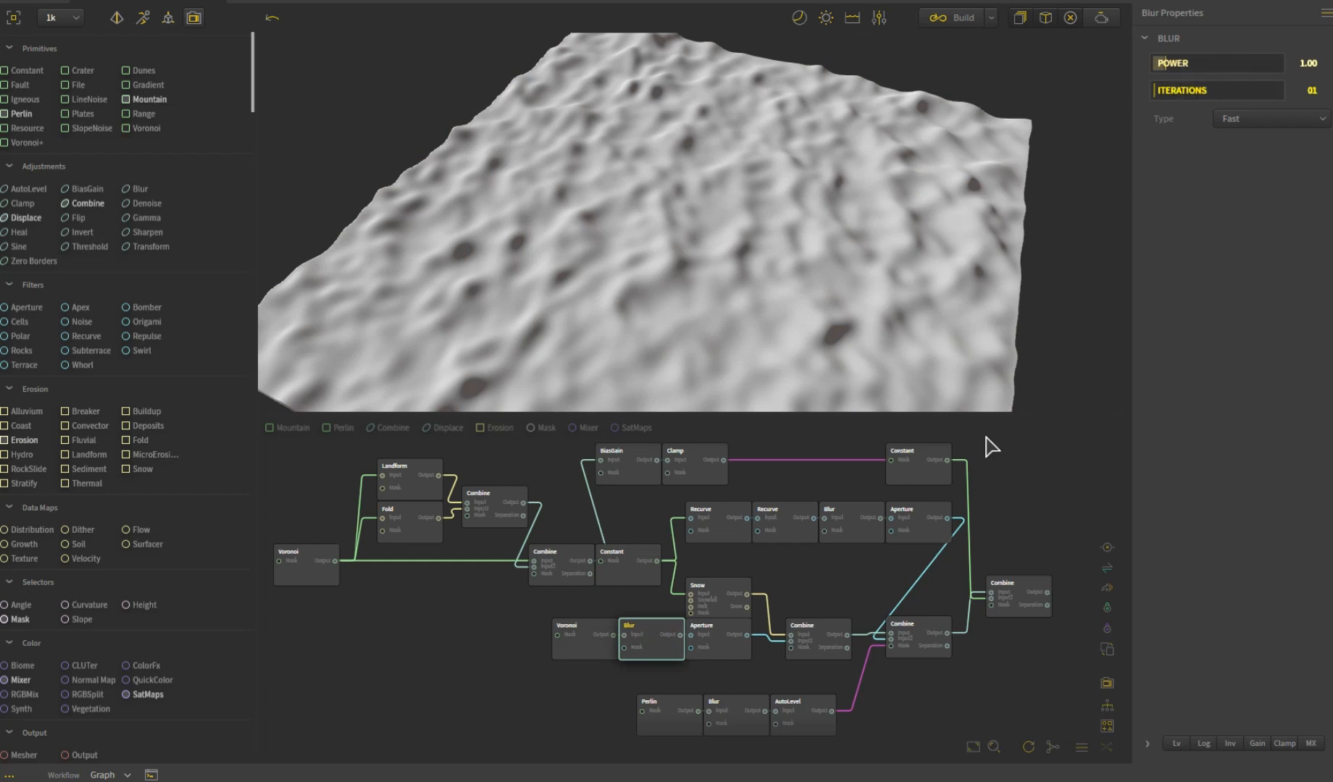
left_click(717, 651)
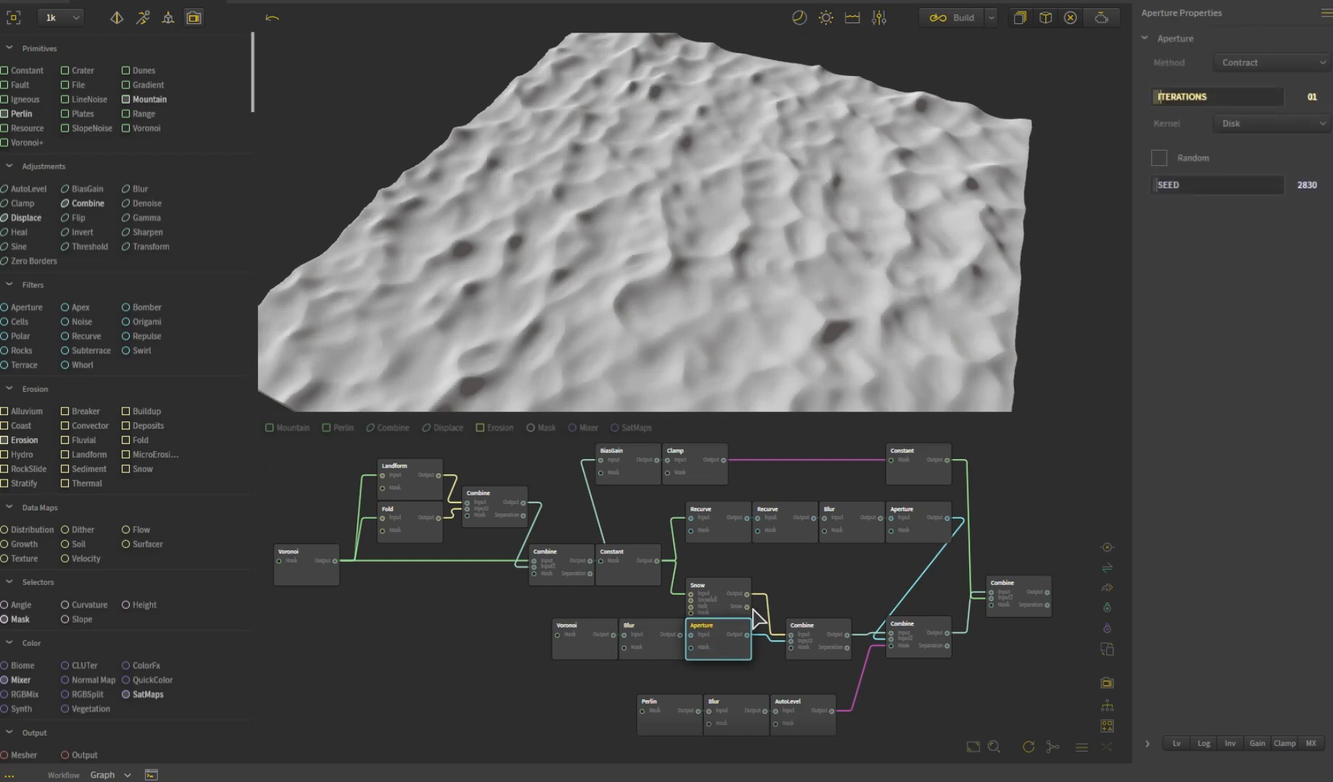
left_click_drag(704, 256, 721, 295)
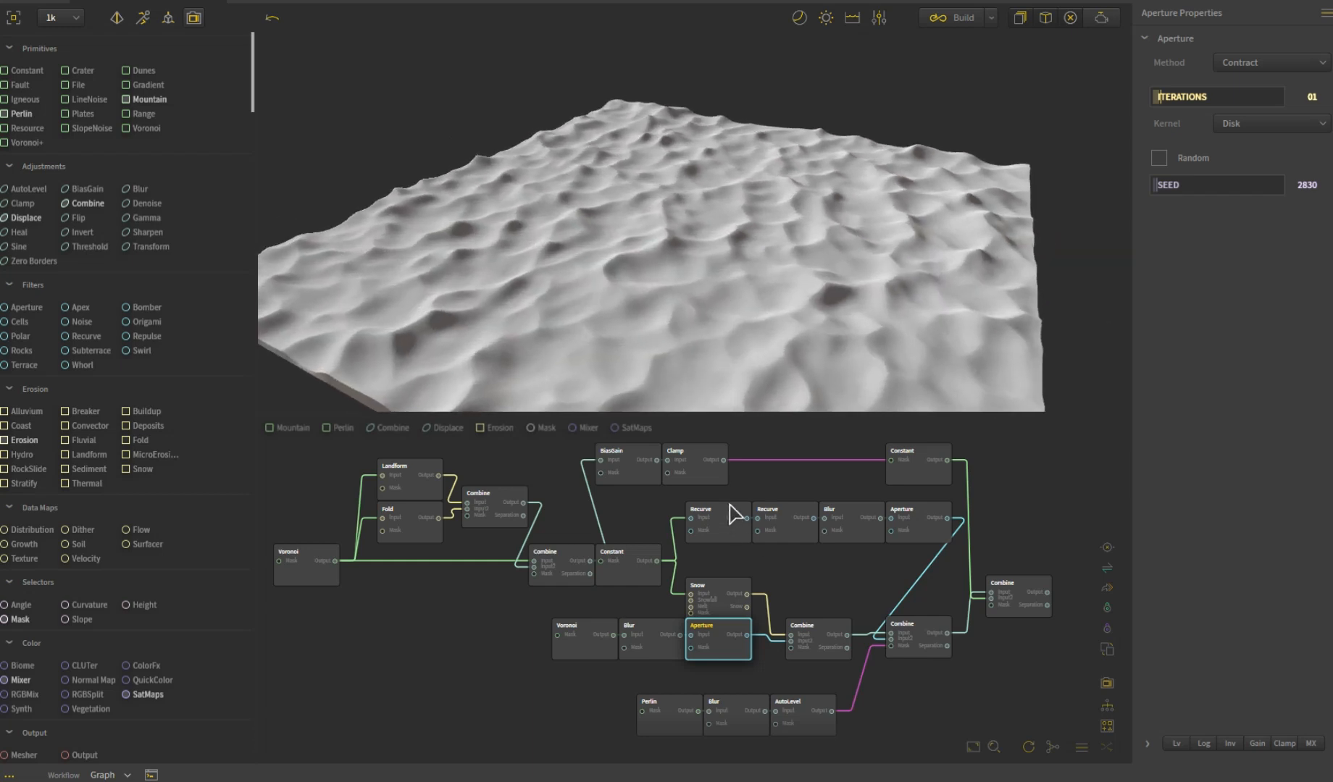
left_click(815, 630)
left_click_drag(810, 389, 725, 358)
- Compare the Constant base terrain with the results and settings of the two Recurve nodes that follow it
left_click(626, 576)
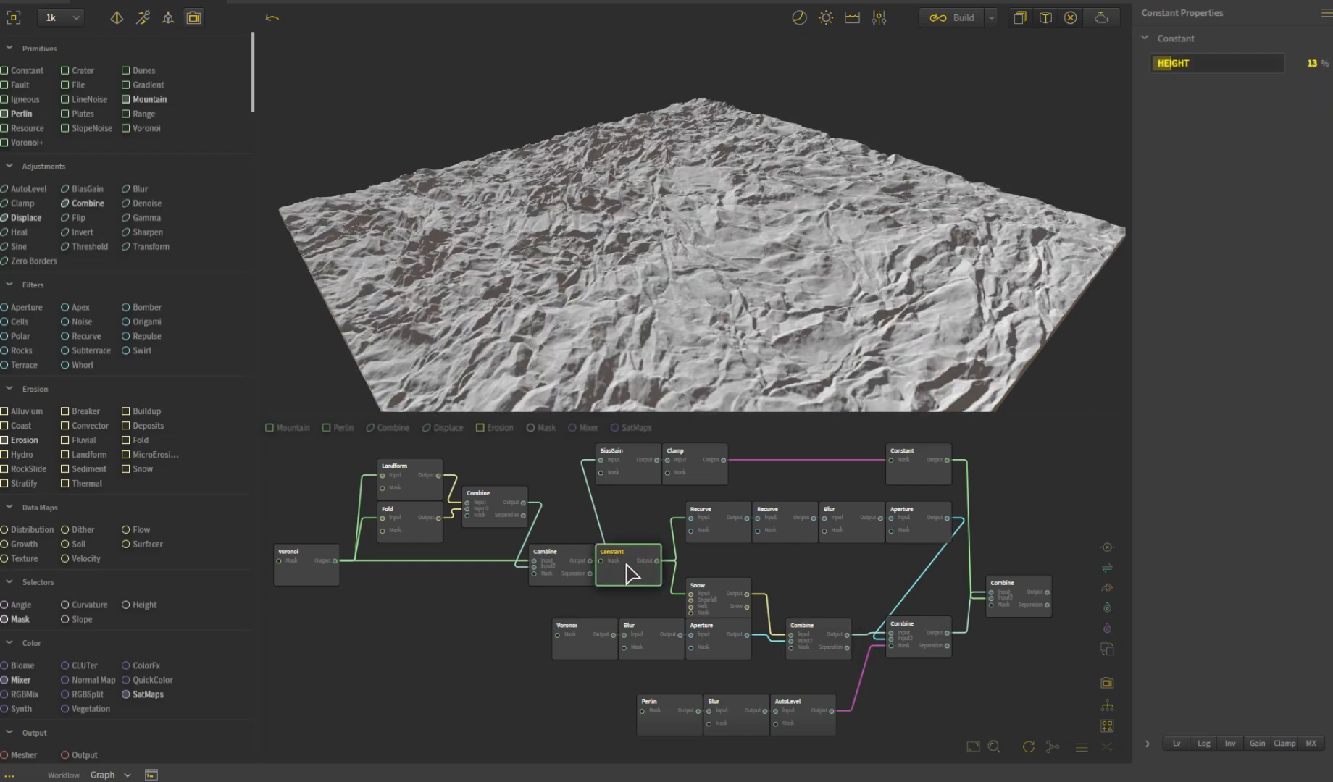
left_click(728, 537)
mouse_move(737, 388)
left_mouse_down()
mouse_move(634, 336)
mouse_move(649, 313)
mouse_move(732, 373)
left_mouse_up()
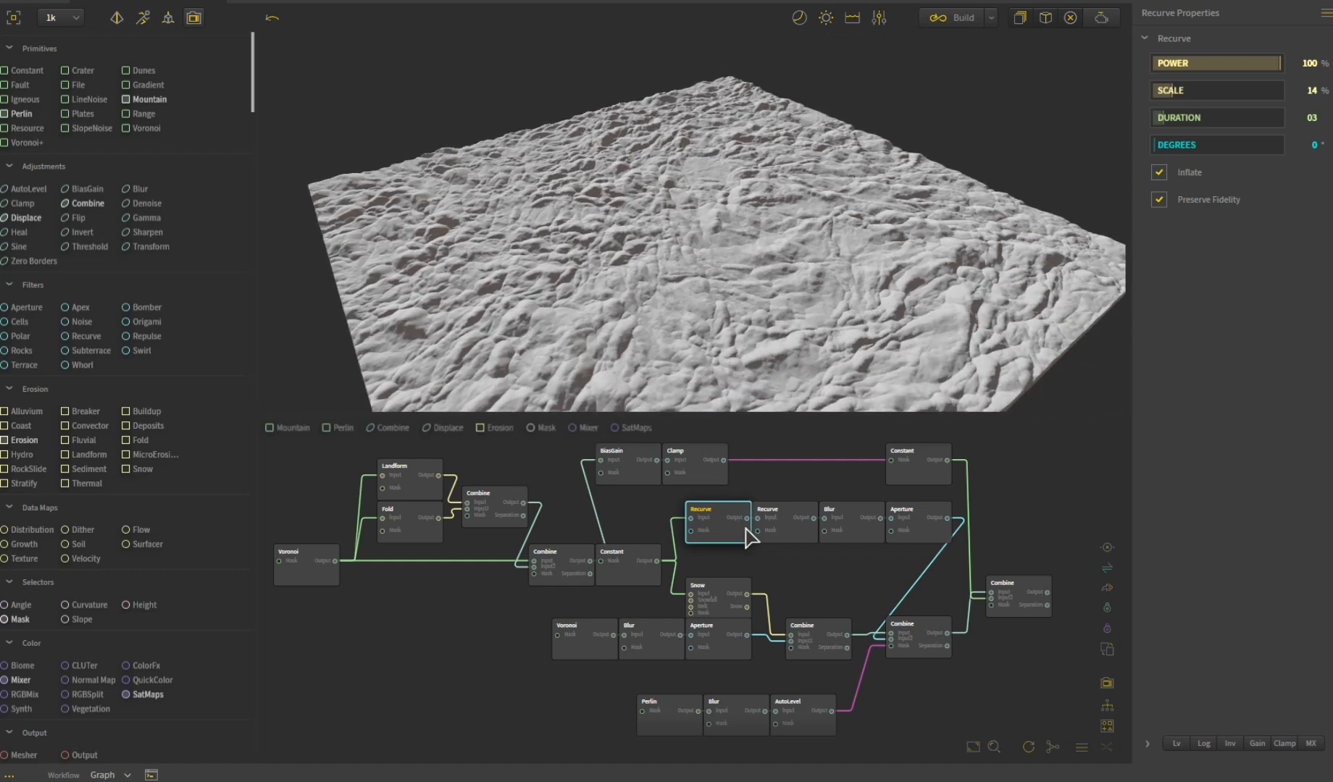
left_click(795, 542)
left_click_drag(647, 319, 623, 347)
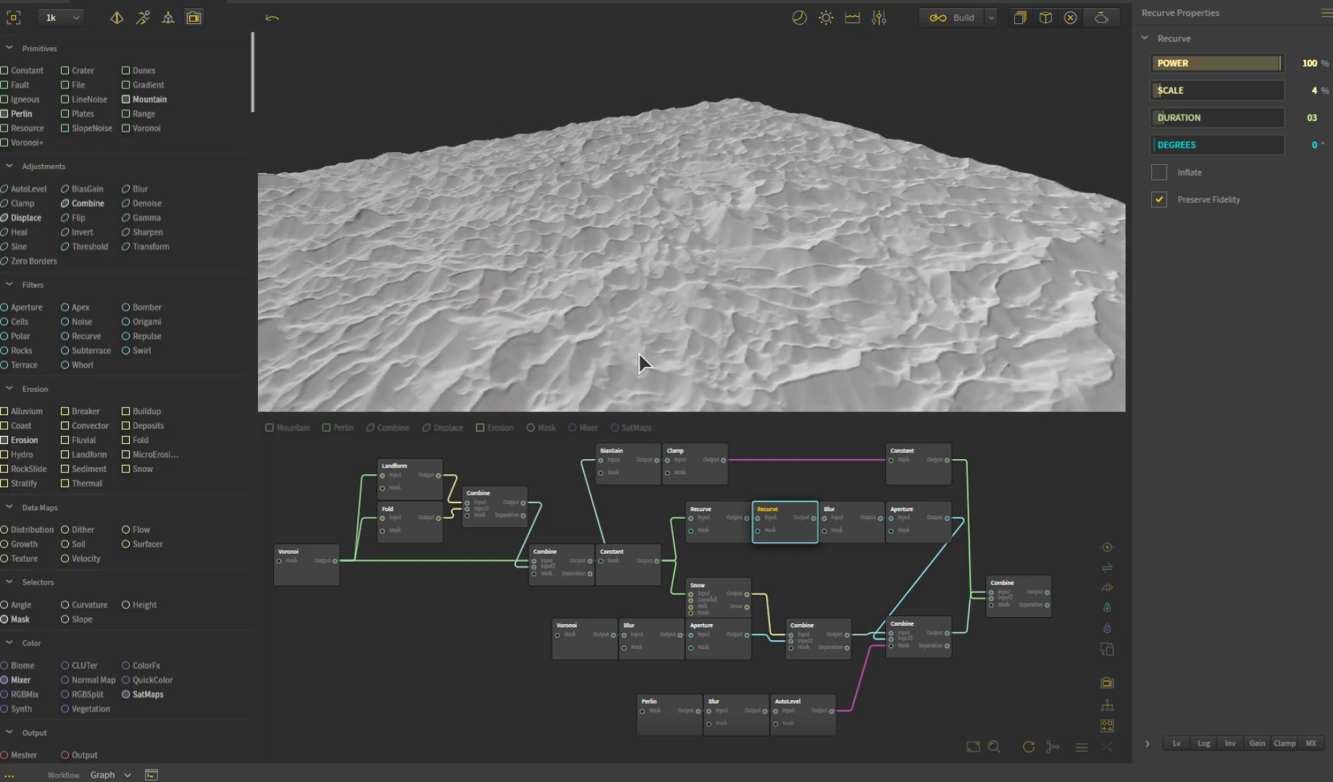
left_click_drag(690, 322, 764, 325)
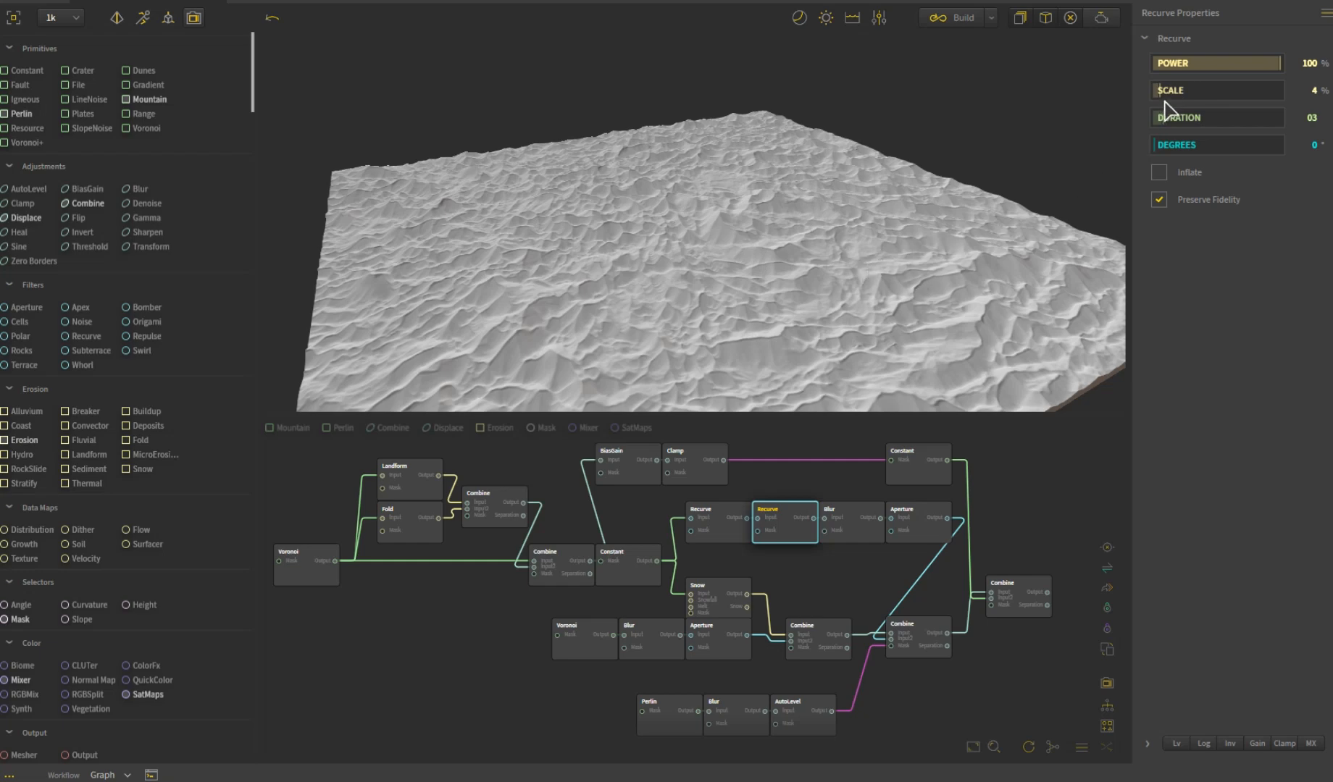
left_click_drag(659, 305, 623, 312)
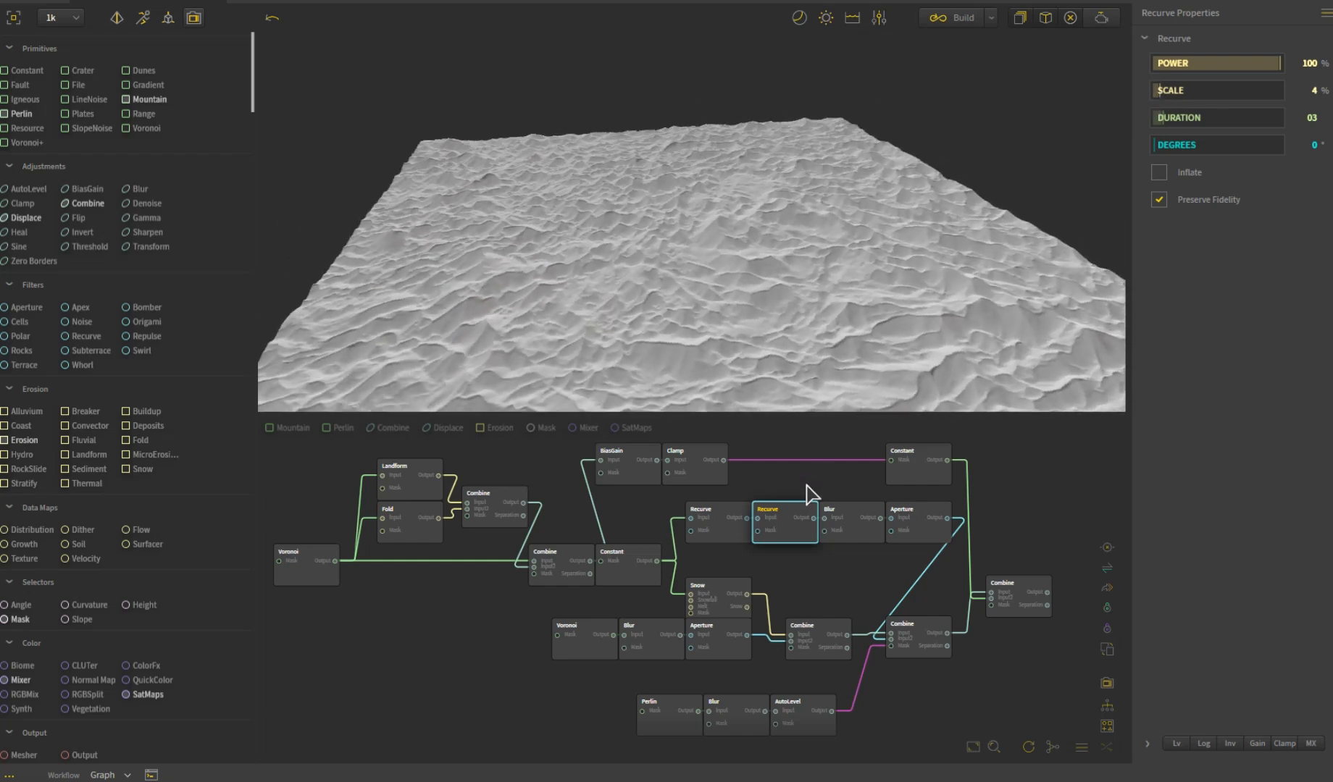
mouse_move(708, 534)
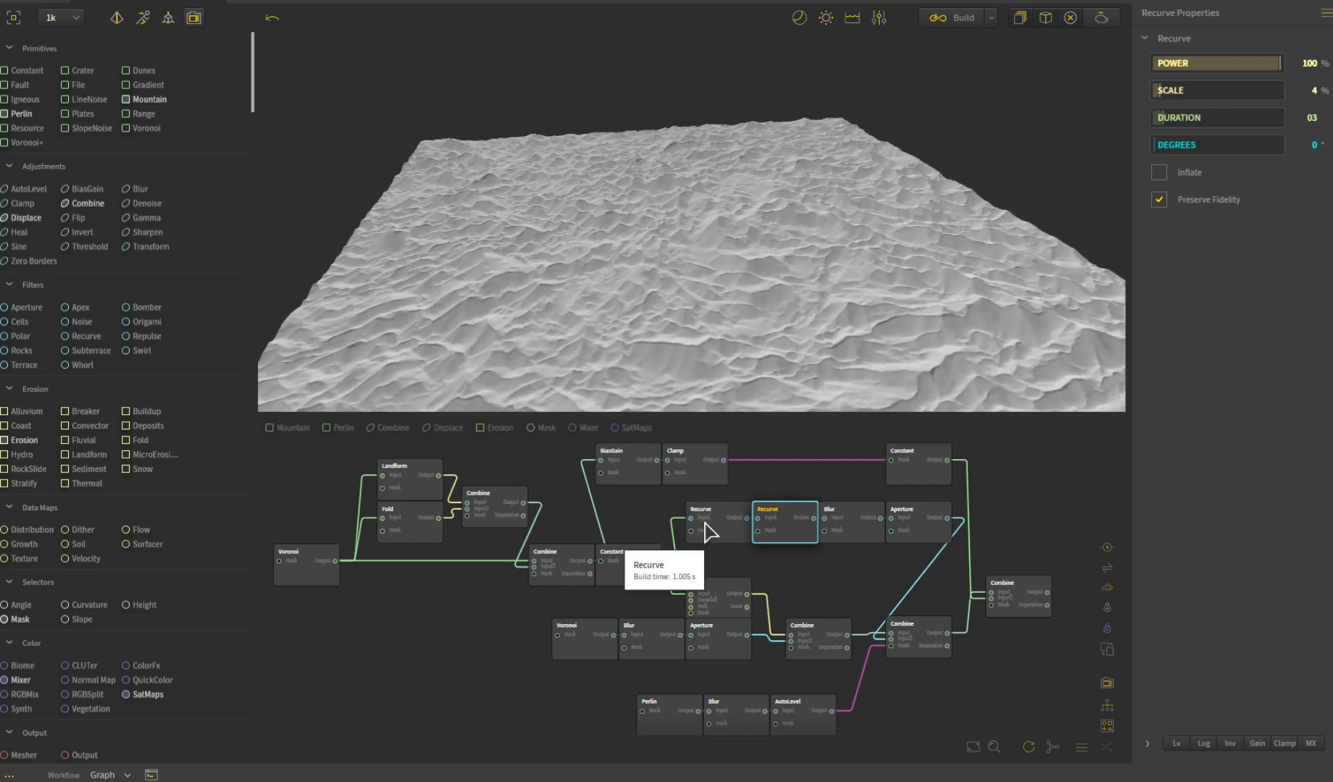
mouse_move(784, 535)
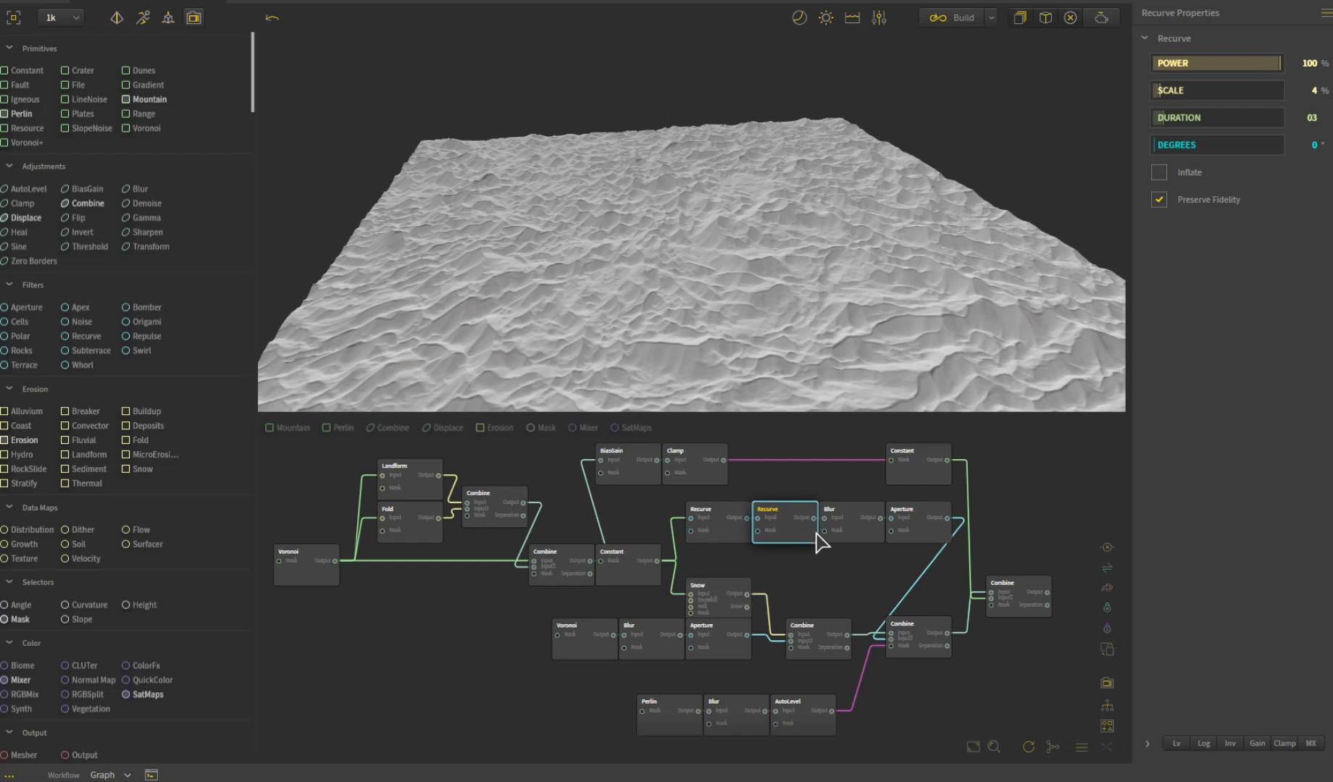
left_click_drag(684, 297, 813, 313)
- Inspect the Blur and Aperture nodes at the end of the Recurve branch and their smoothed terrain
left_click(863, 537)
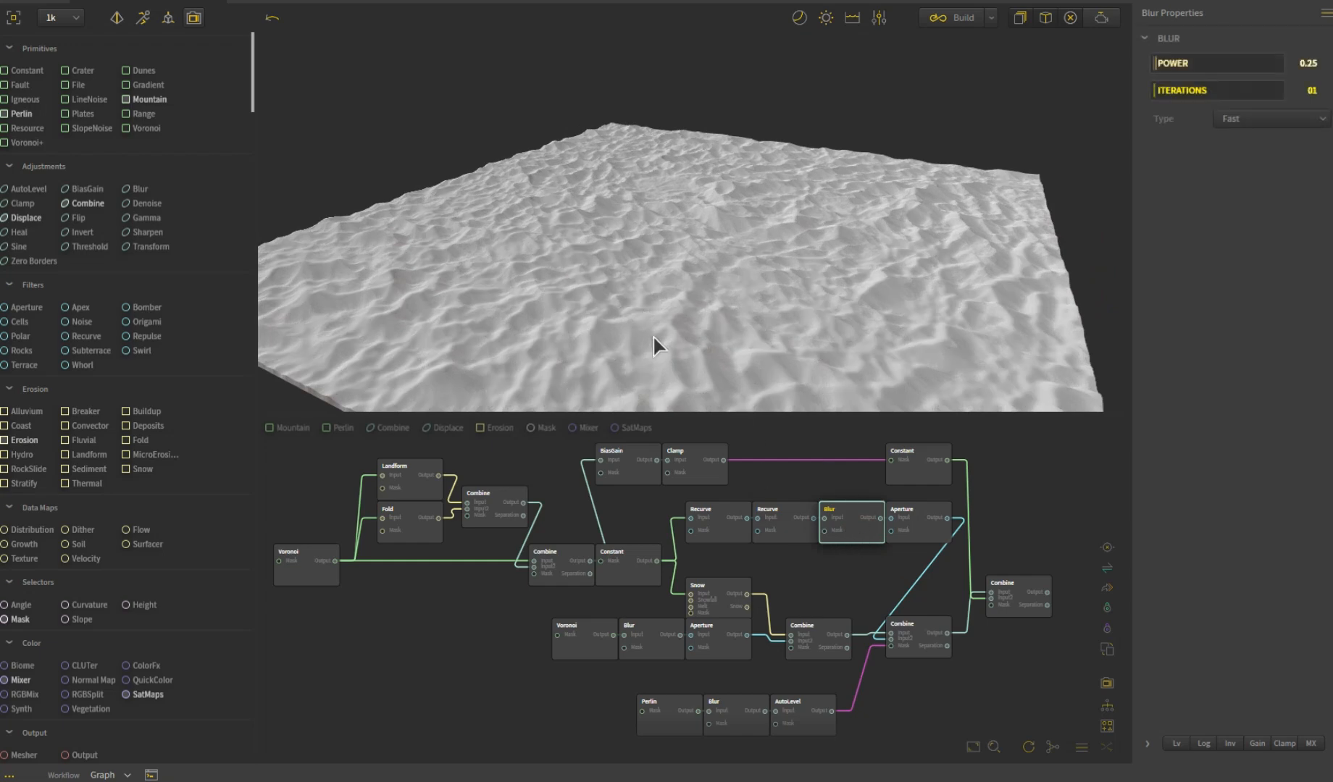
left_click(911, 520)
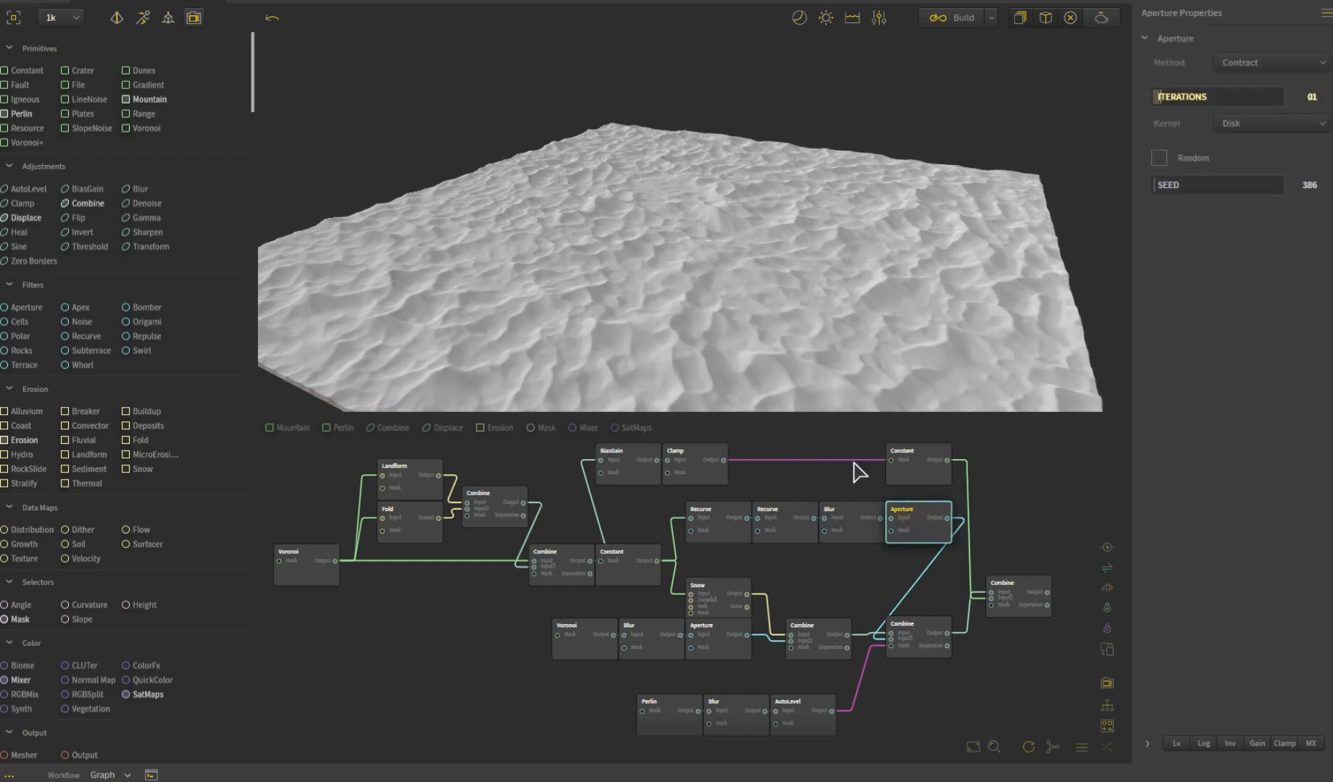
left_click_drag(743, 336, 654, 315)
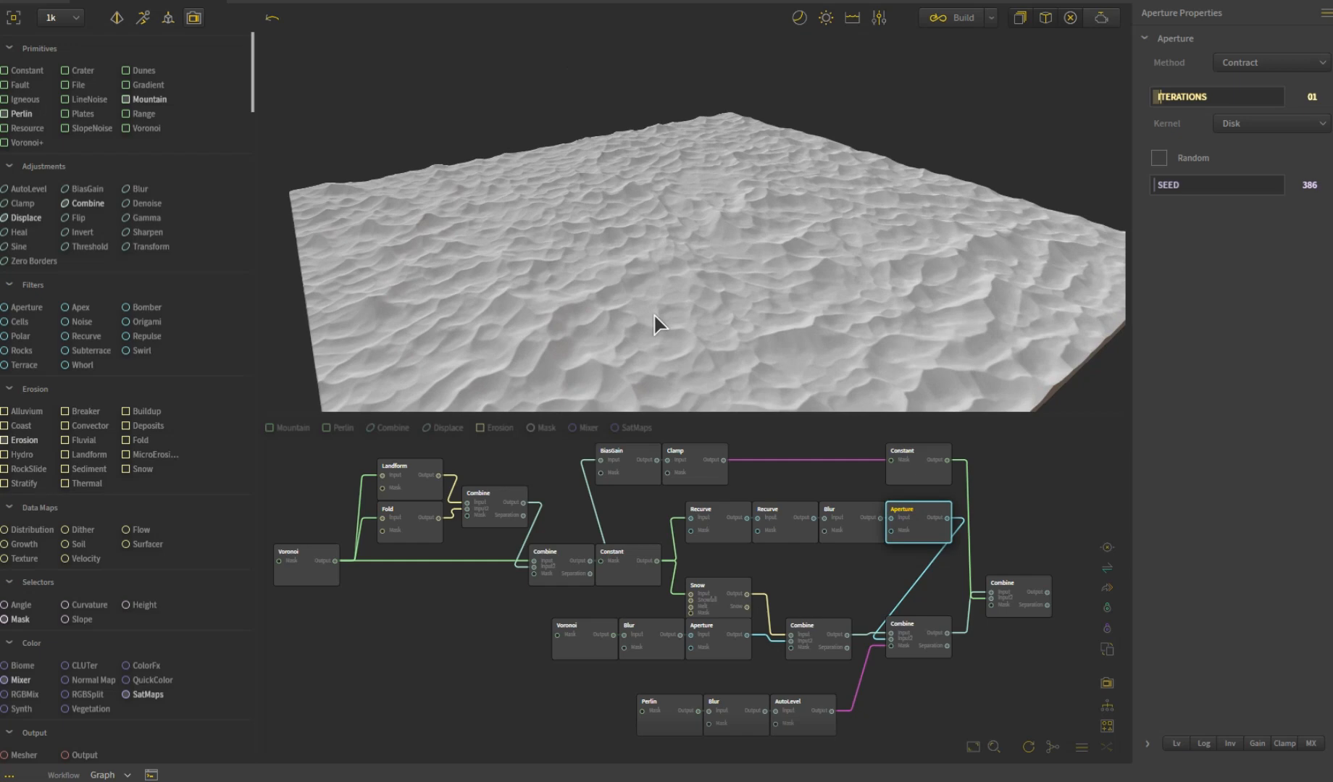
- Compare the Combine that merges Voronoi and snow with the Combine that blends in the Recurve branch
left_click(820, 649)
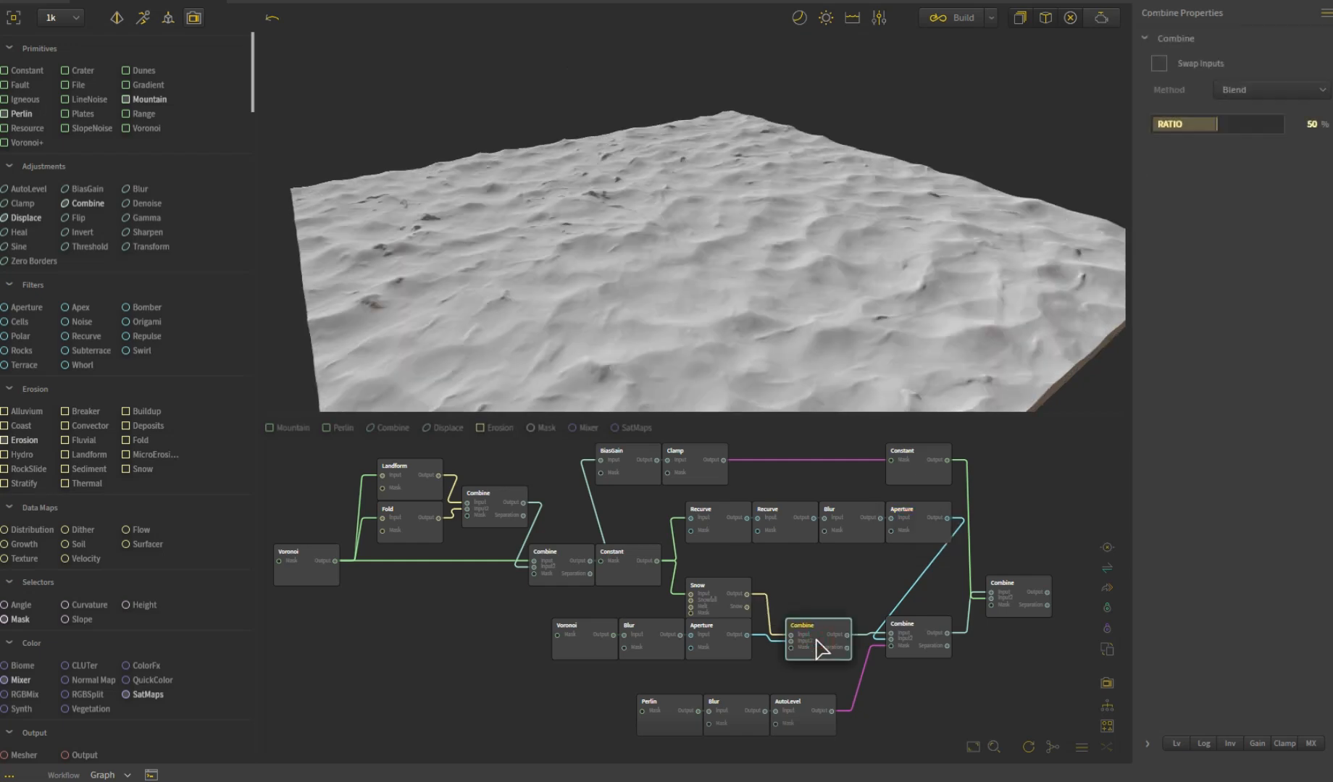
left_click(925, 654)
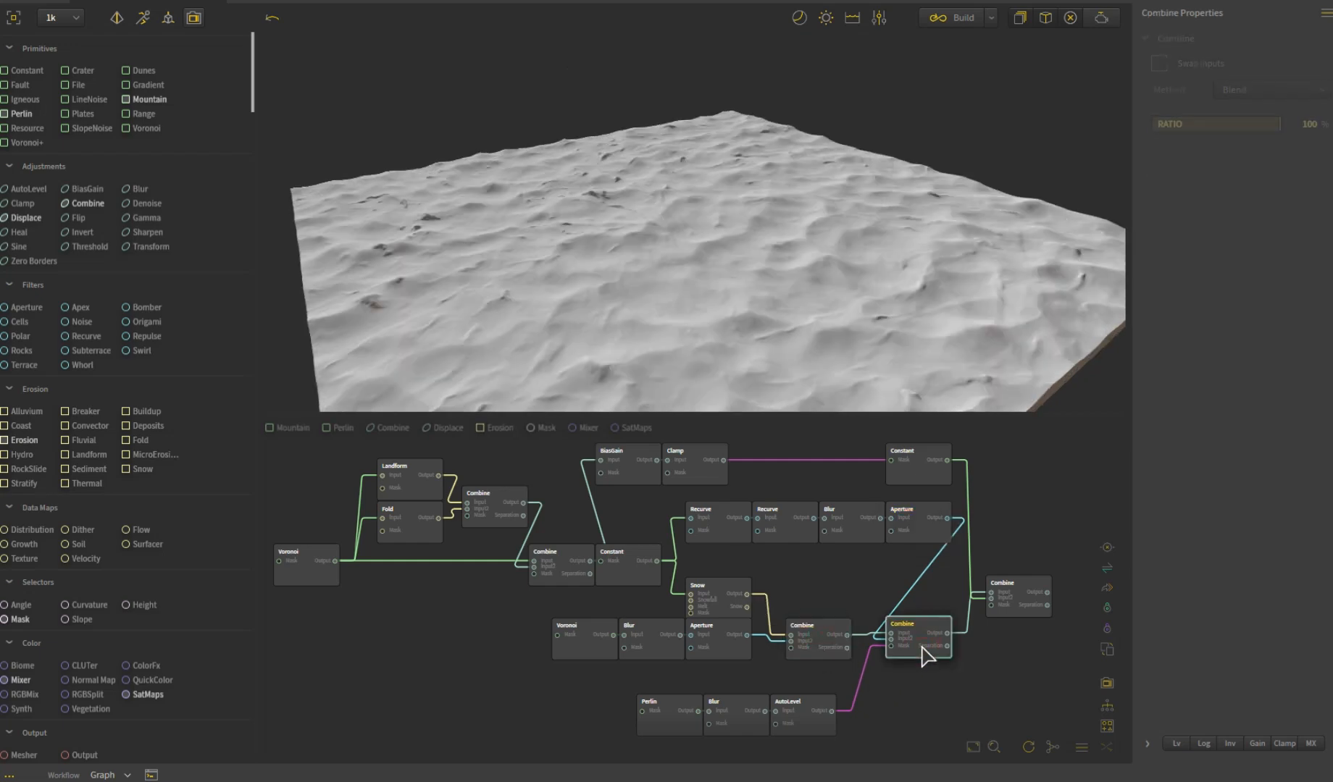
left_click_drag(732, 317, 790, 329)
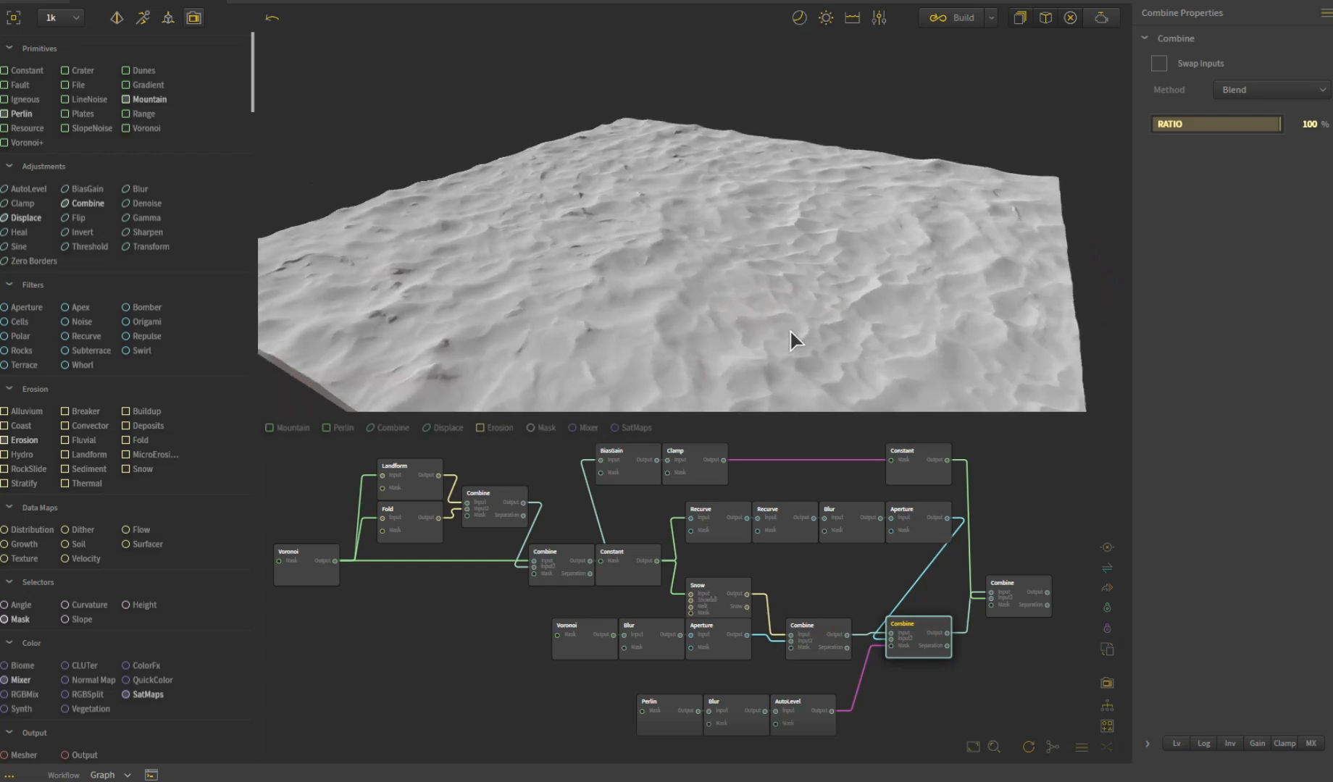
- Examine the mask branch made of the Perlin, Blur and AutoLevel nodes, including their settings and shapes
left_click(667, 721)
left_click_drag(805, 248, 769, 172)
scroll(769, 172, "down", 4)
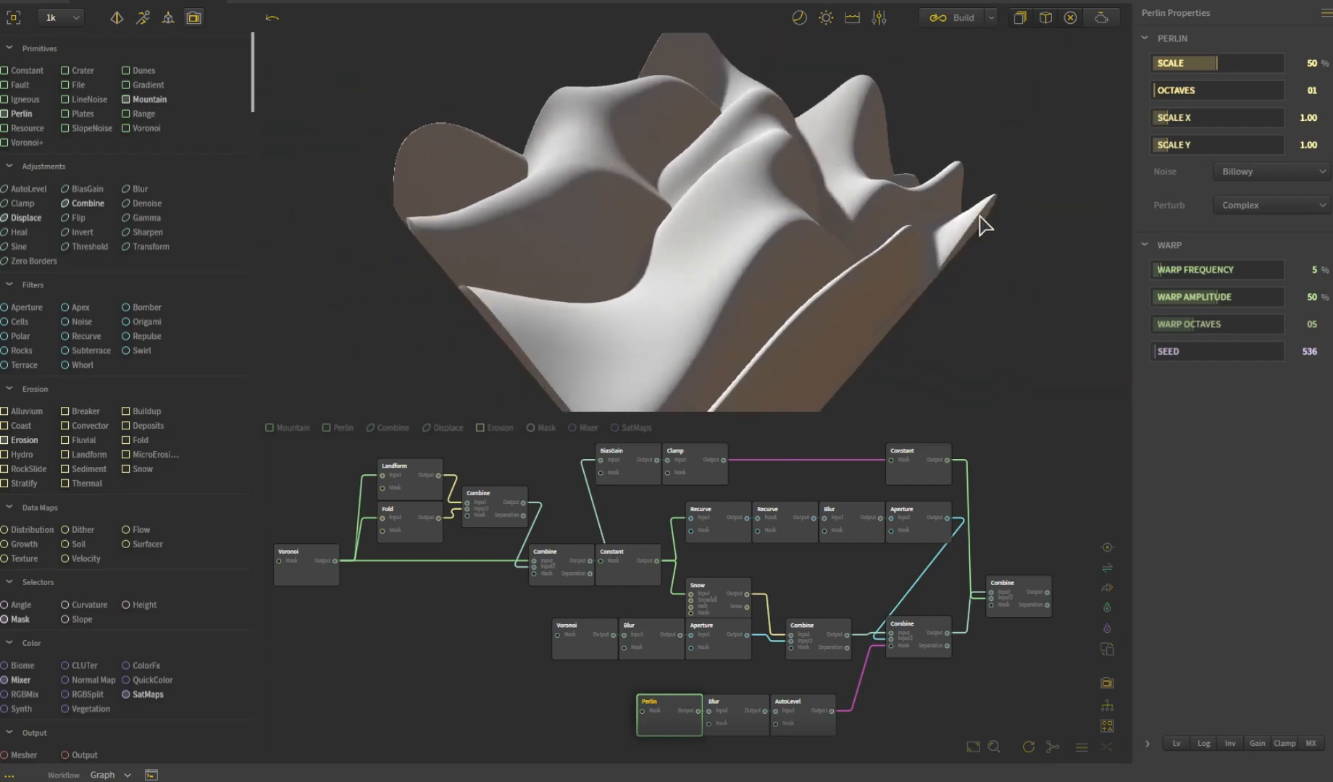
left_click_drag(853, 291, 919, 319)
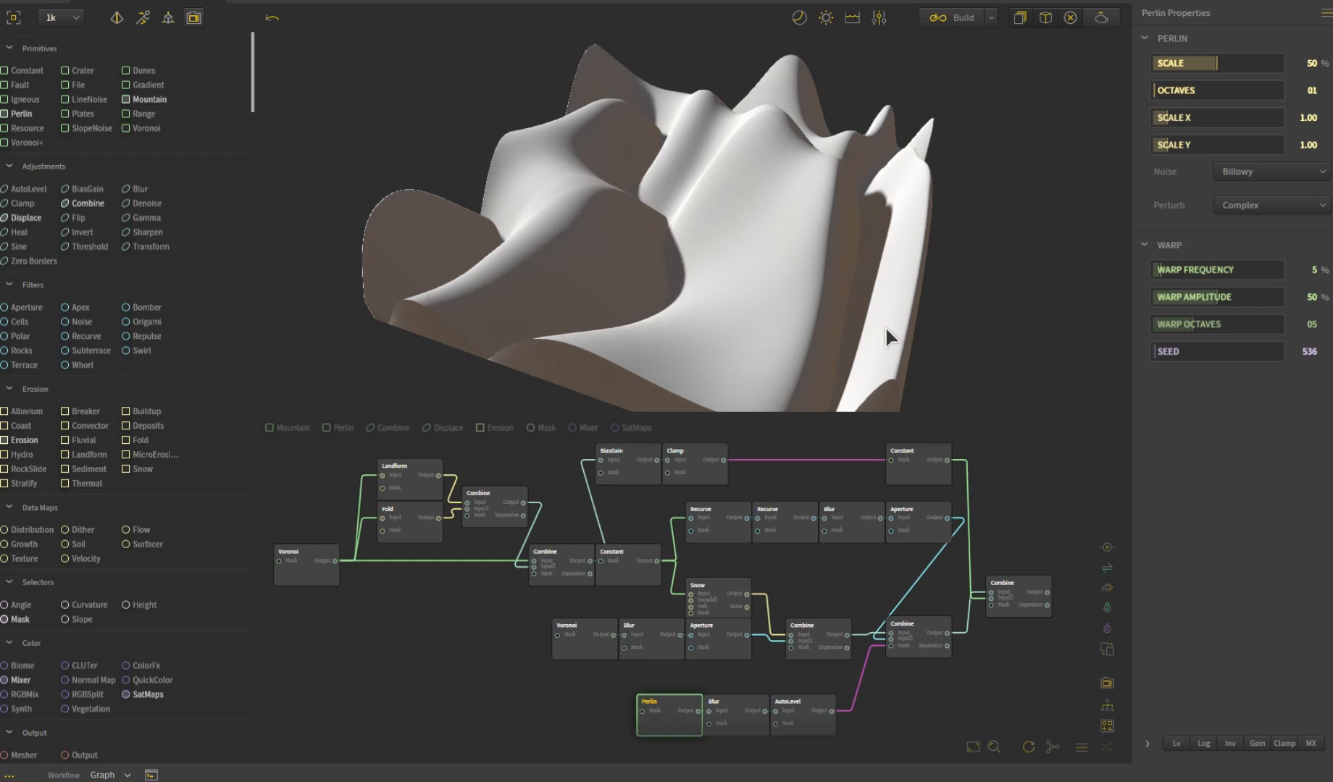
left_click(749, 710)
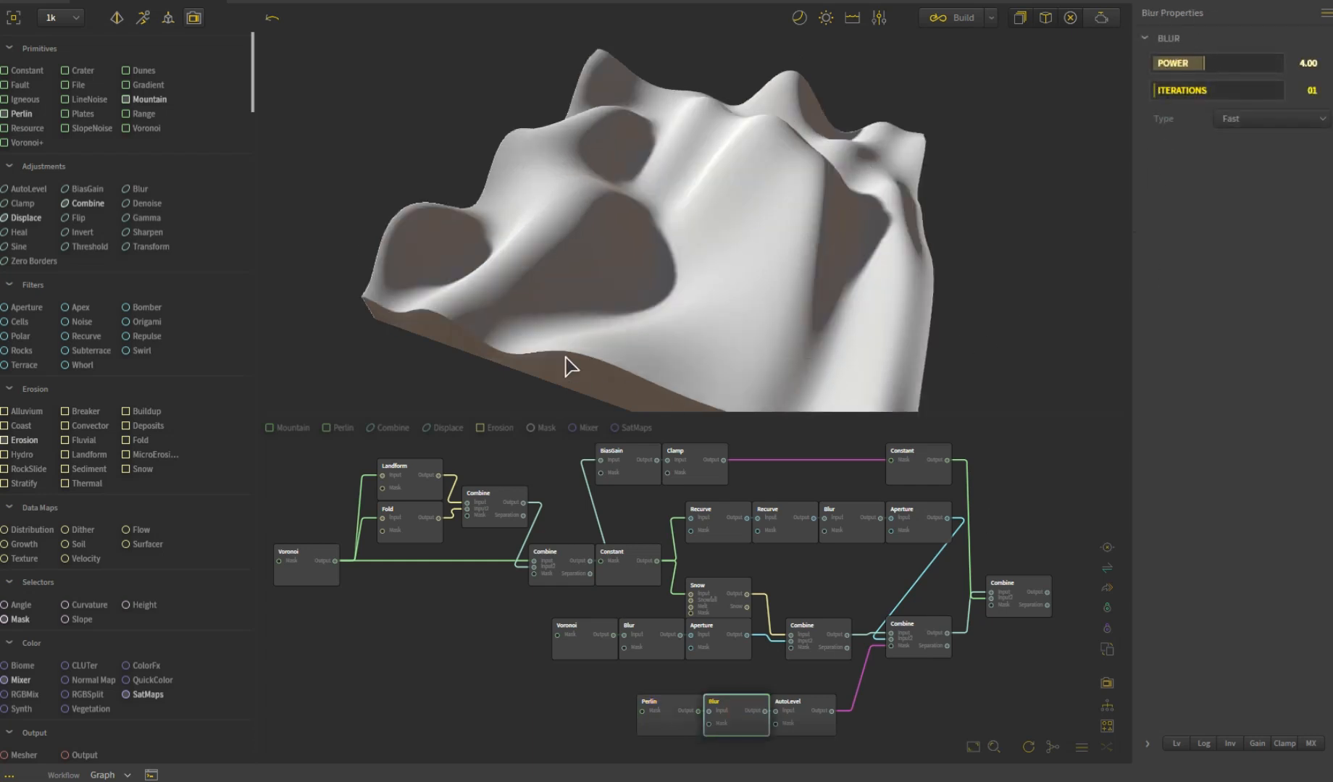
left_click(805, 706)
mouse_move(636, 296)
left_mouse_down()
mouse_move(798, 276)
mouse_move(680, 303)
mouse_move(620, 298)
mouse_move(643, 290)
left_mouse_up()
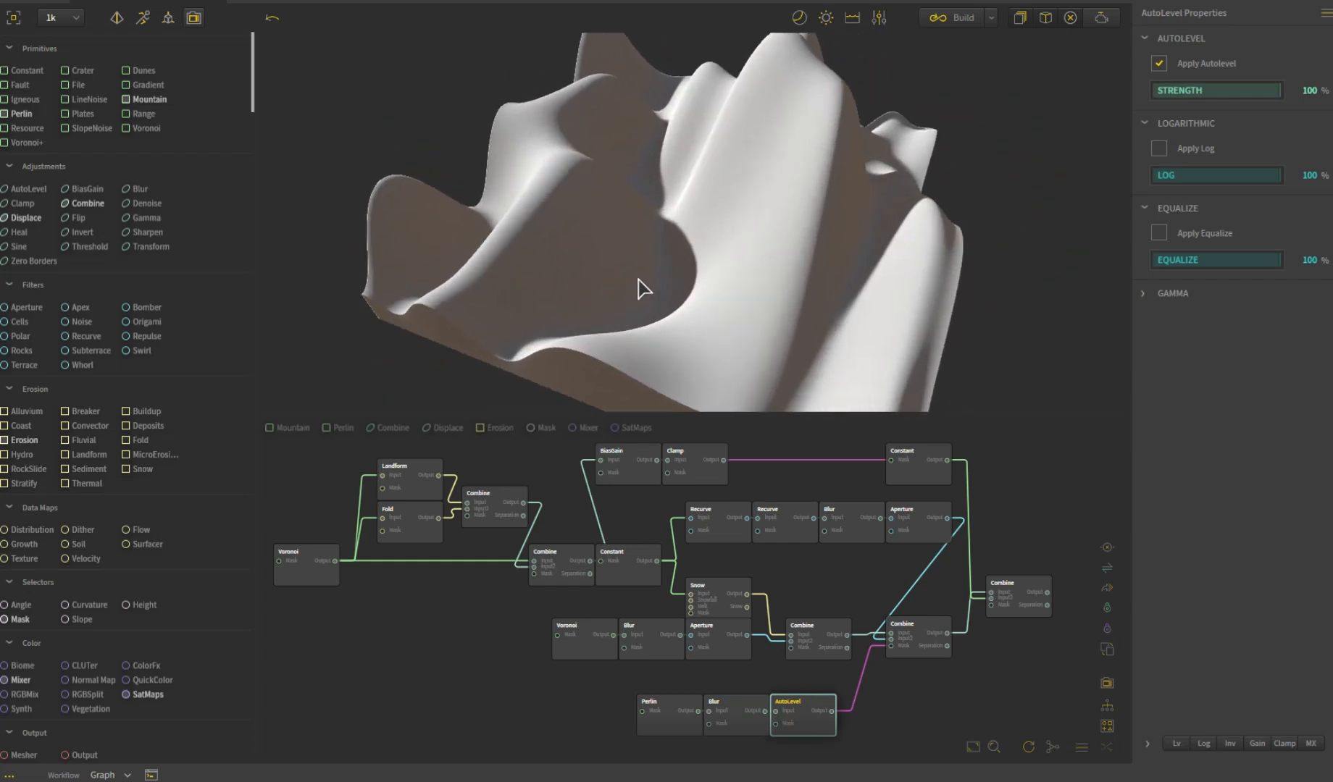
- Compare the Perlin-masked Combine with the snow Combine feeding it, and study the blended snow surface from several angles
left_click(919, 637)
left_click_drag(779, 335, 684, 356)
left_click(811, 628)
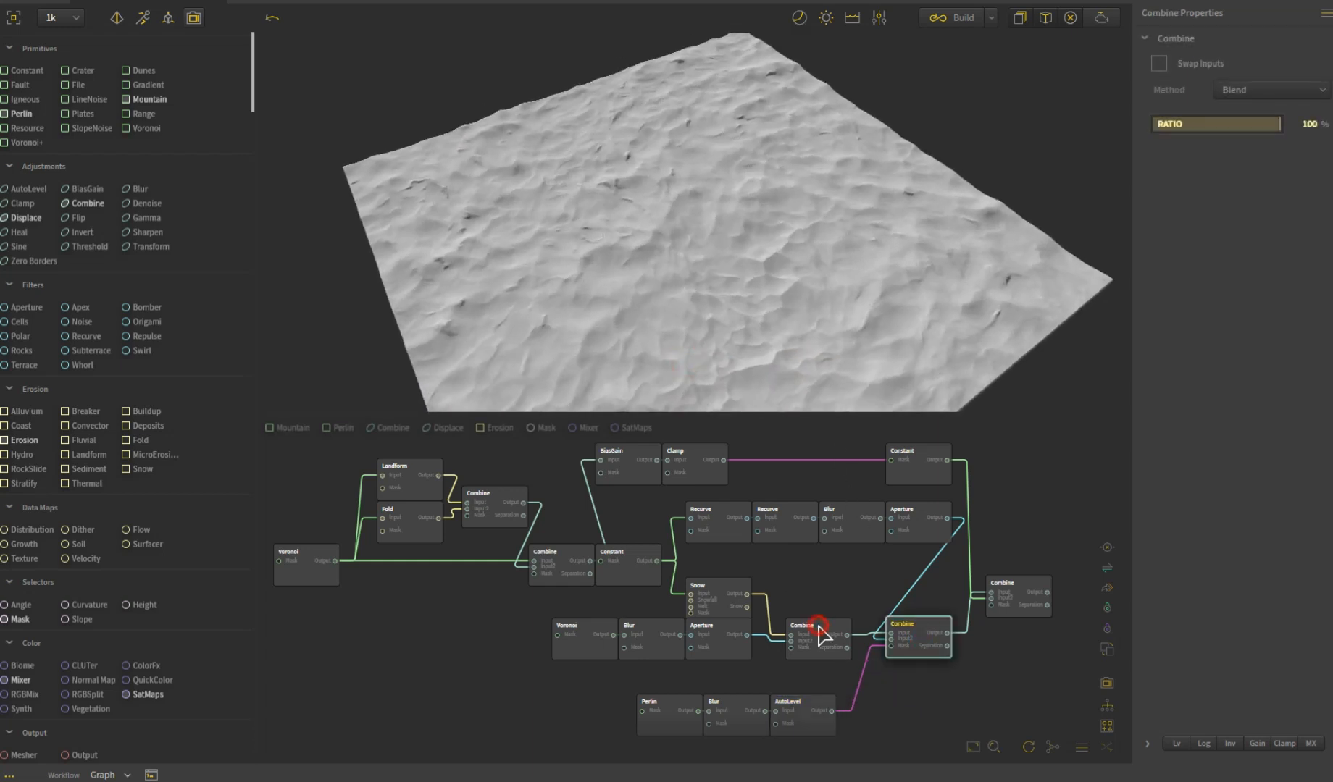
left_click(924, 628)
left_click_drag(729, 330, 768, 397)
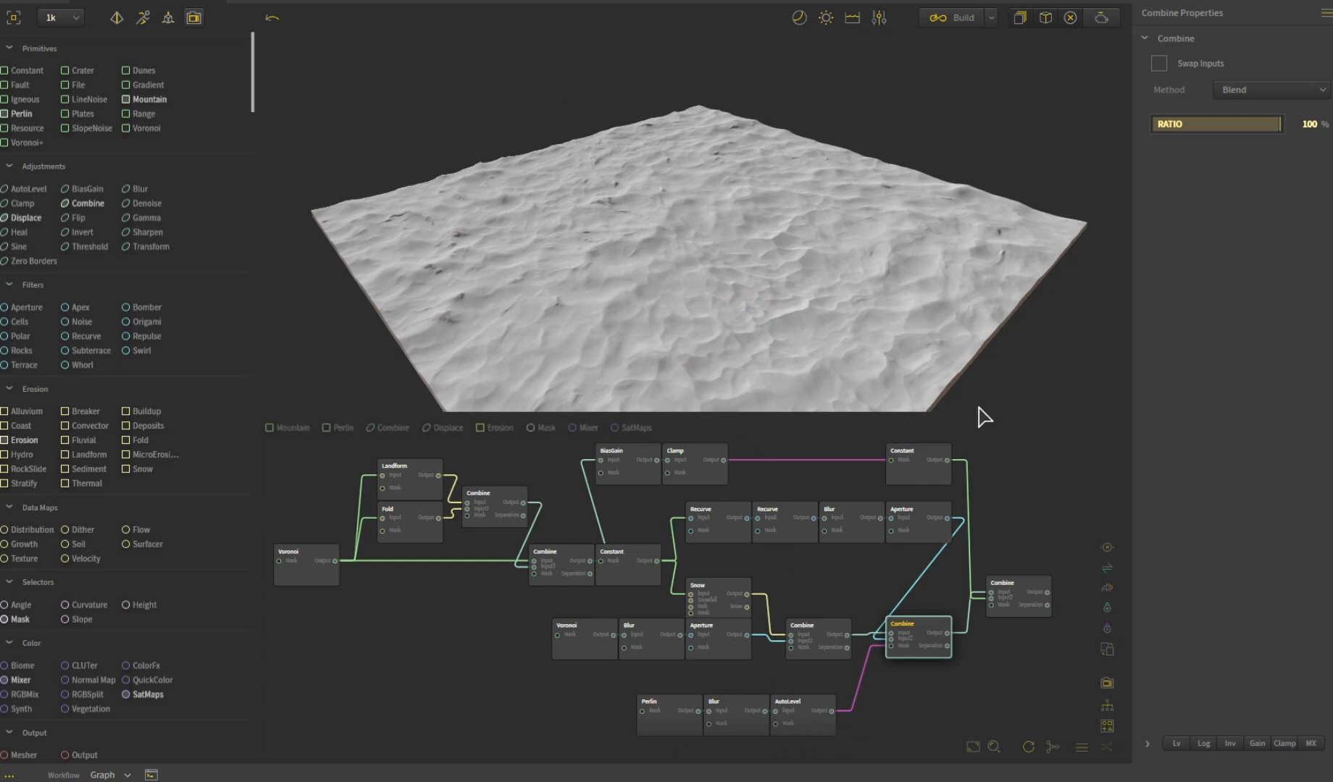
left_click_drag(730, 351, 745, 248)
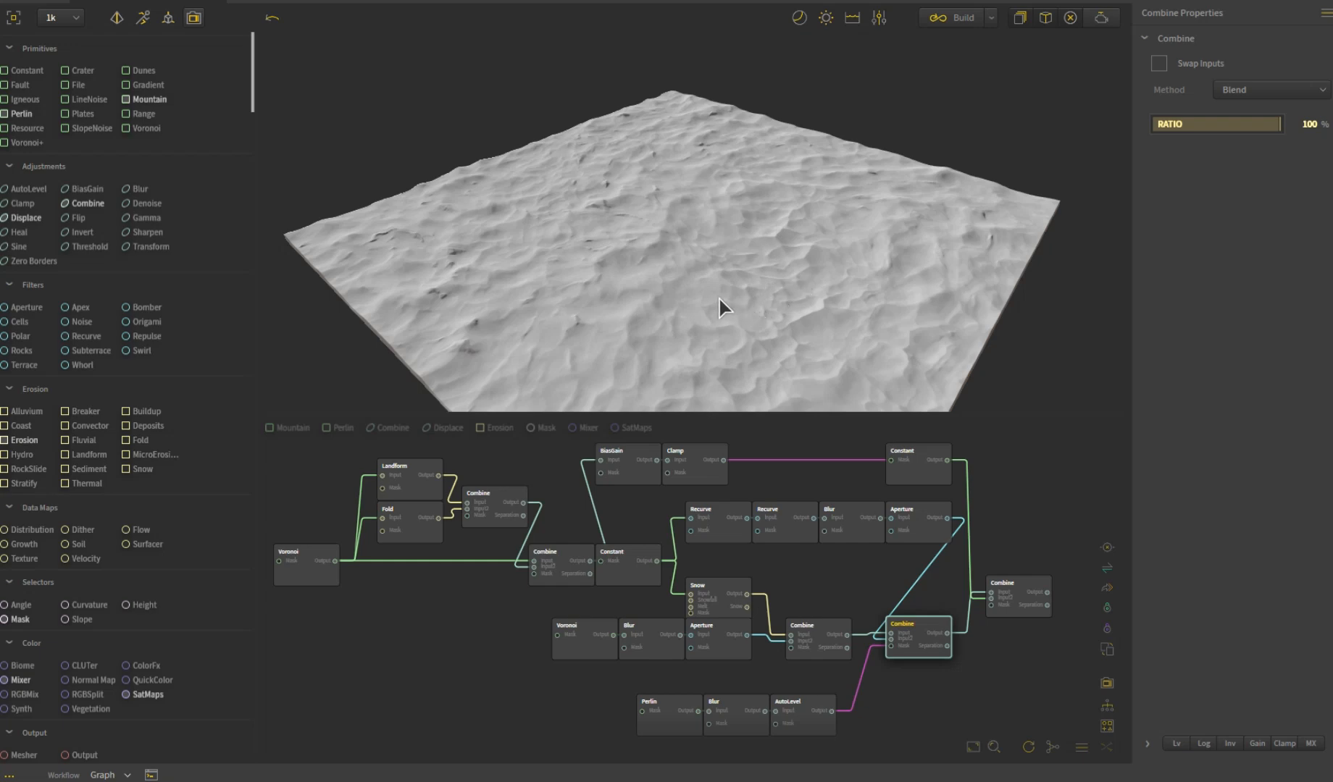
left_click_drag(822, 263, 798, 306)
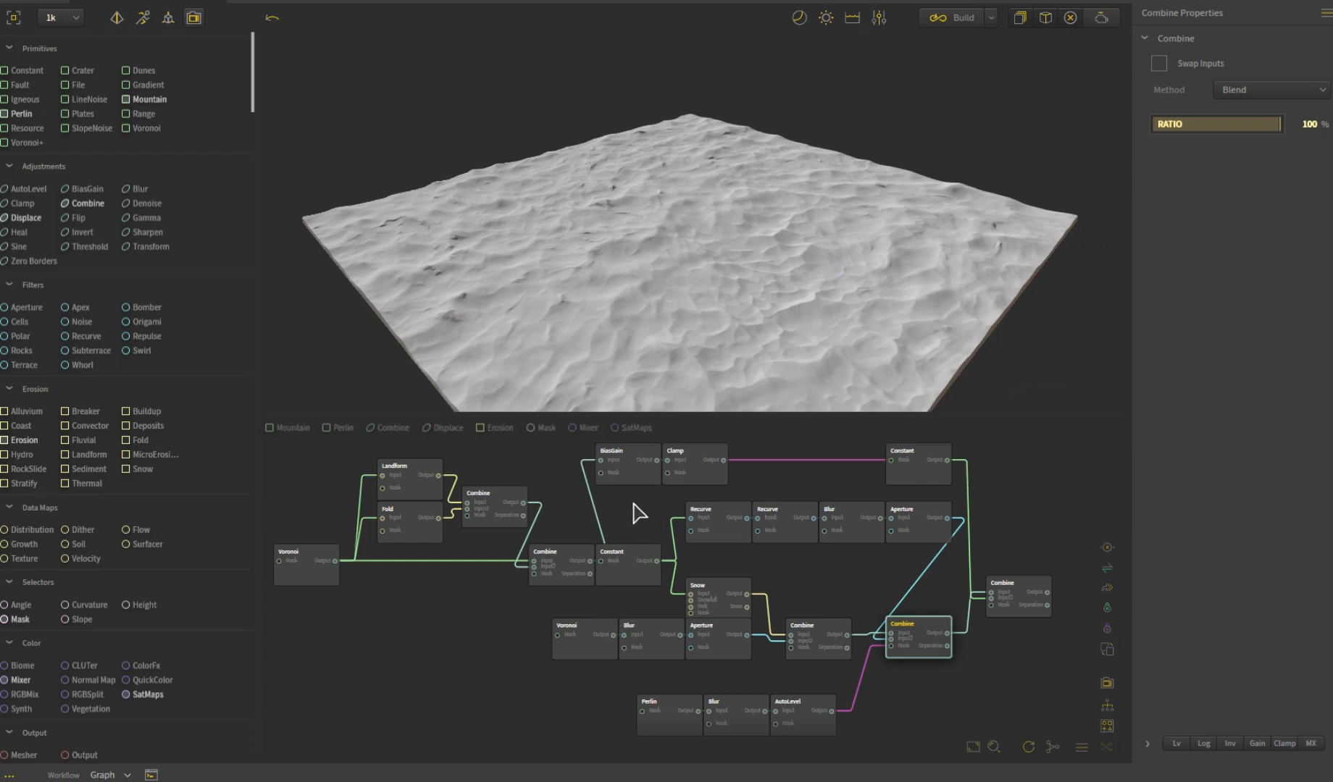
- Inspect the rock Combine before the Constant and the BiasGain node fed by it, including settings and terrain shape
left_click(558, 562)
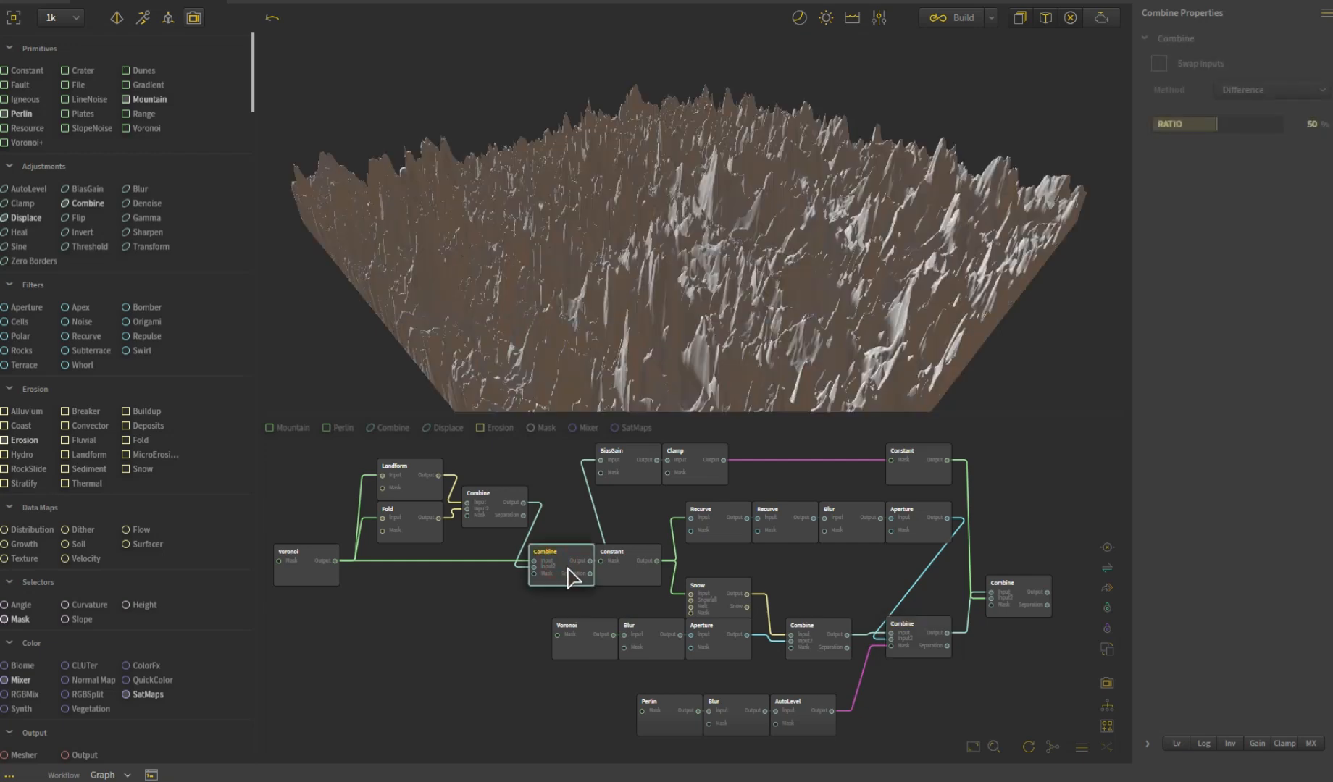
left_click_drag(714, 319, 559, 407)
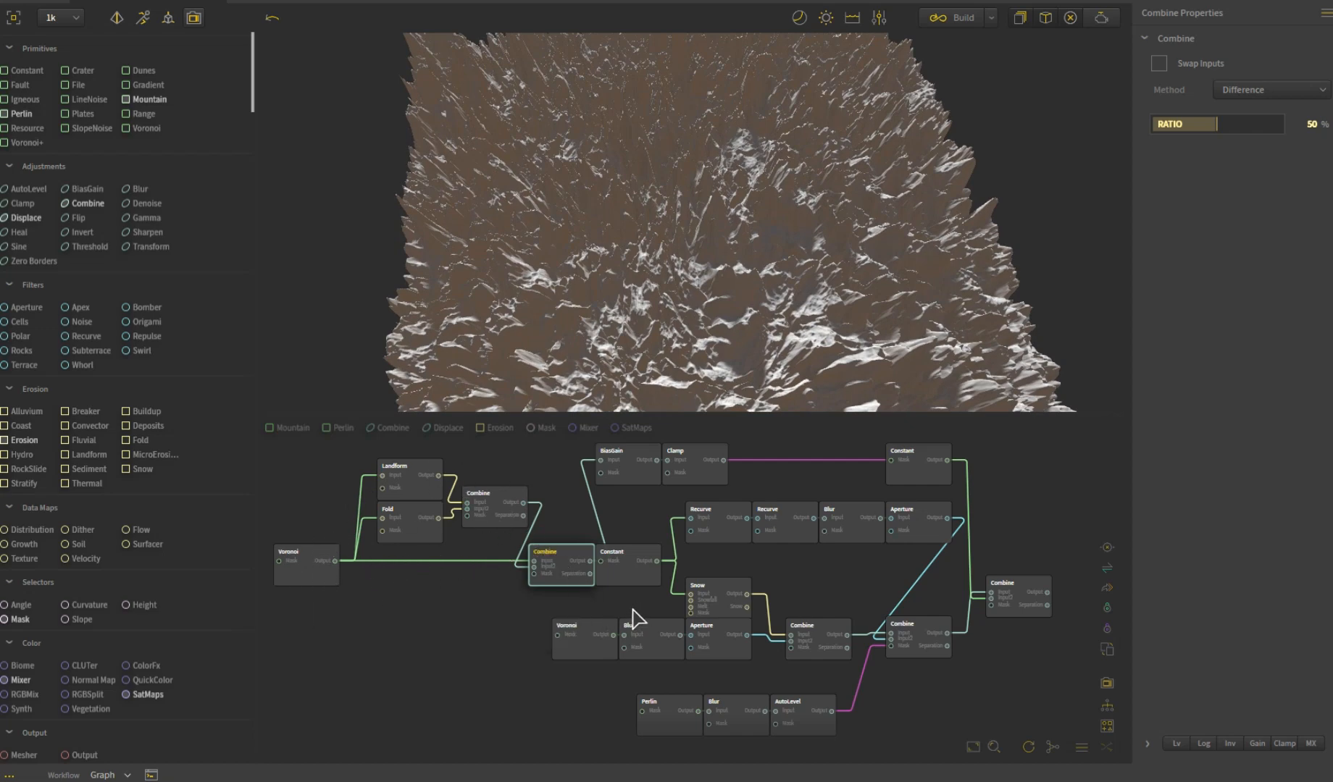
left_click(635, 478)
left_click_drag(647, 331, 723, 444)
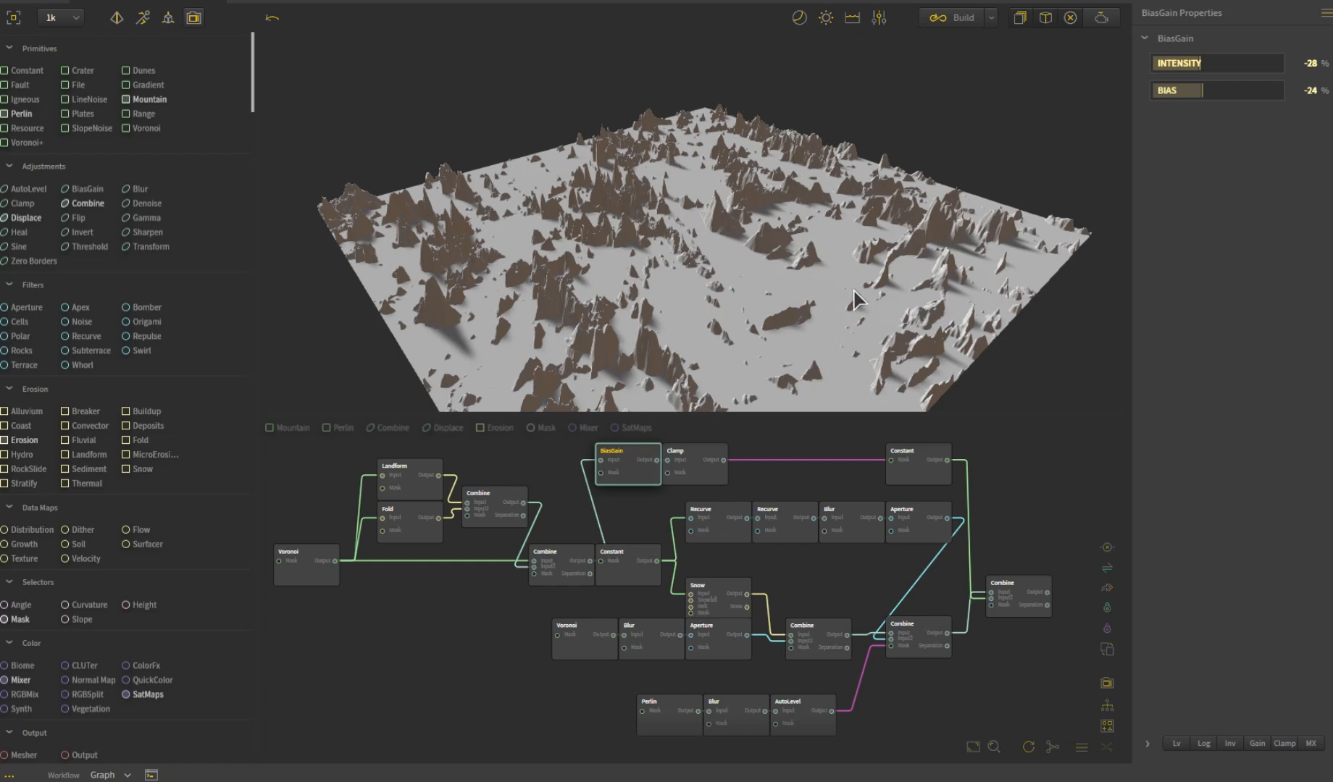
mouse_move(842, 267)
left_mouse_down()
mouse_move(846, 327)
mouse_move(680, 304)
left_mouse_up()
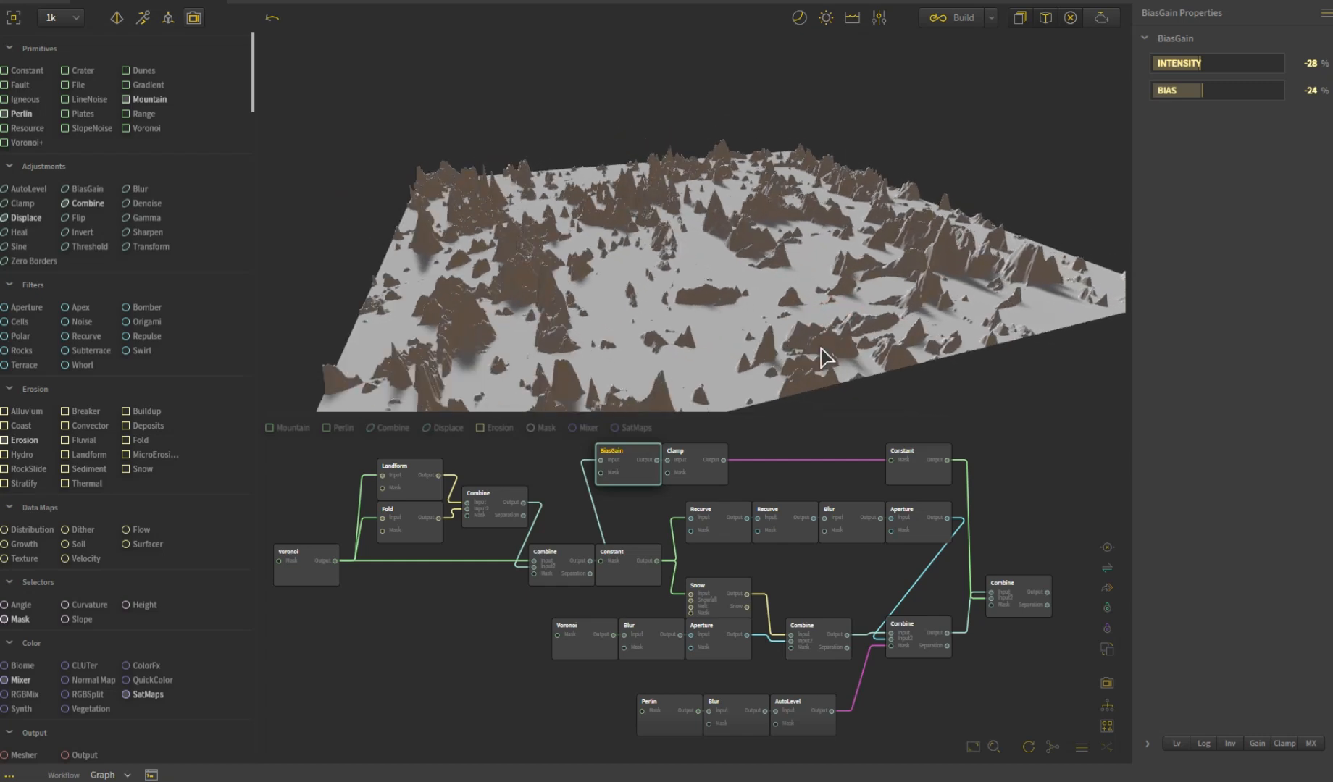
- Inspect the Clamp node, the Constant it masks, and the final Combine that merges these rocks with the snow
left_click(690, 466)
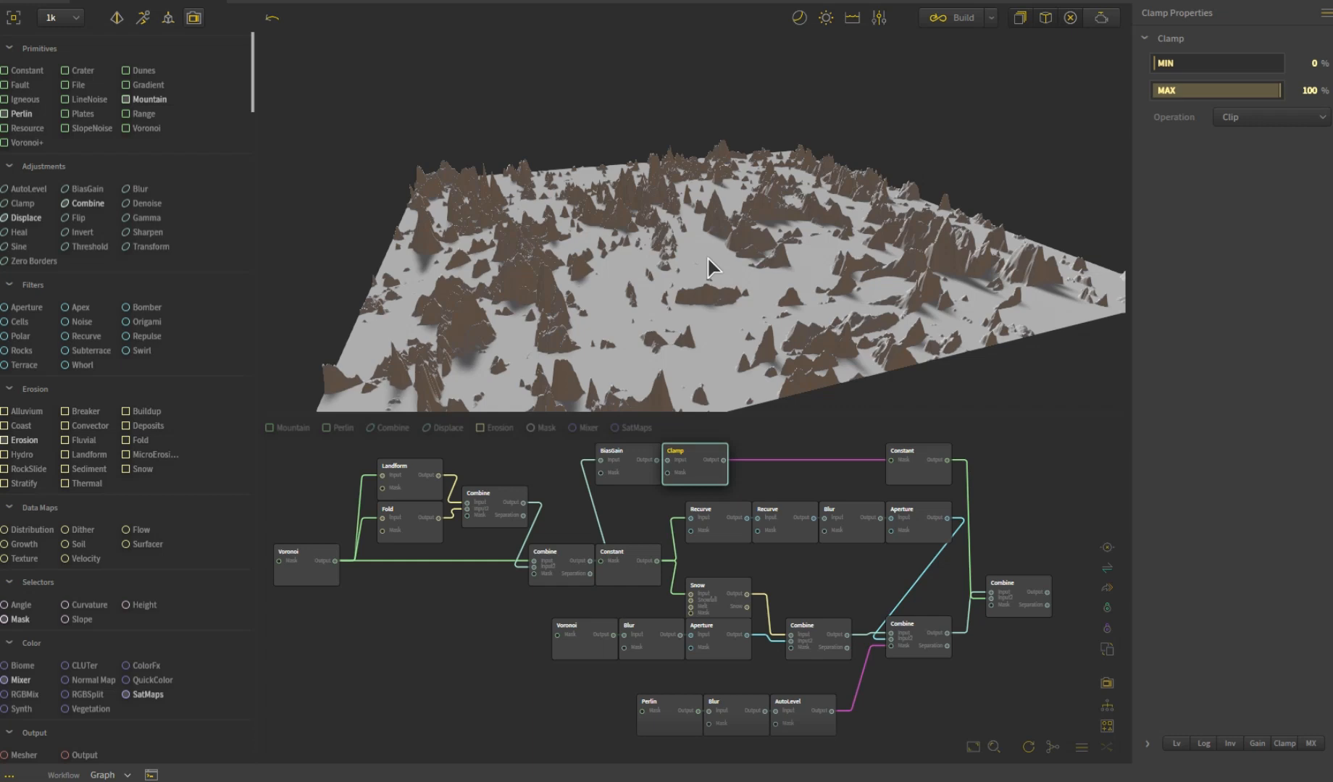
left_click(925, 478)
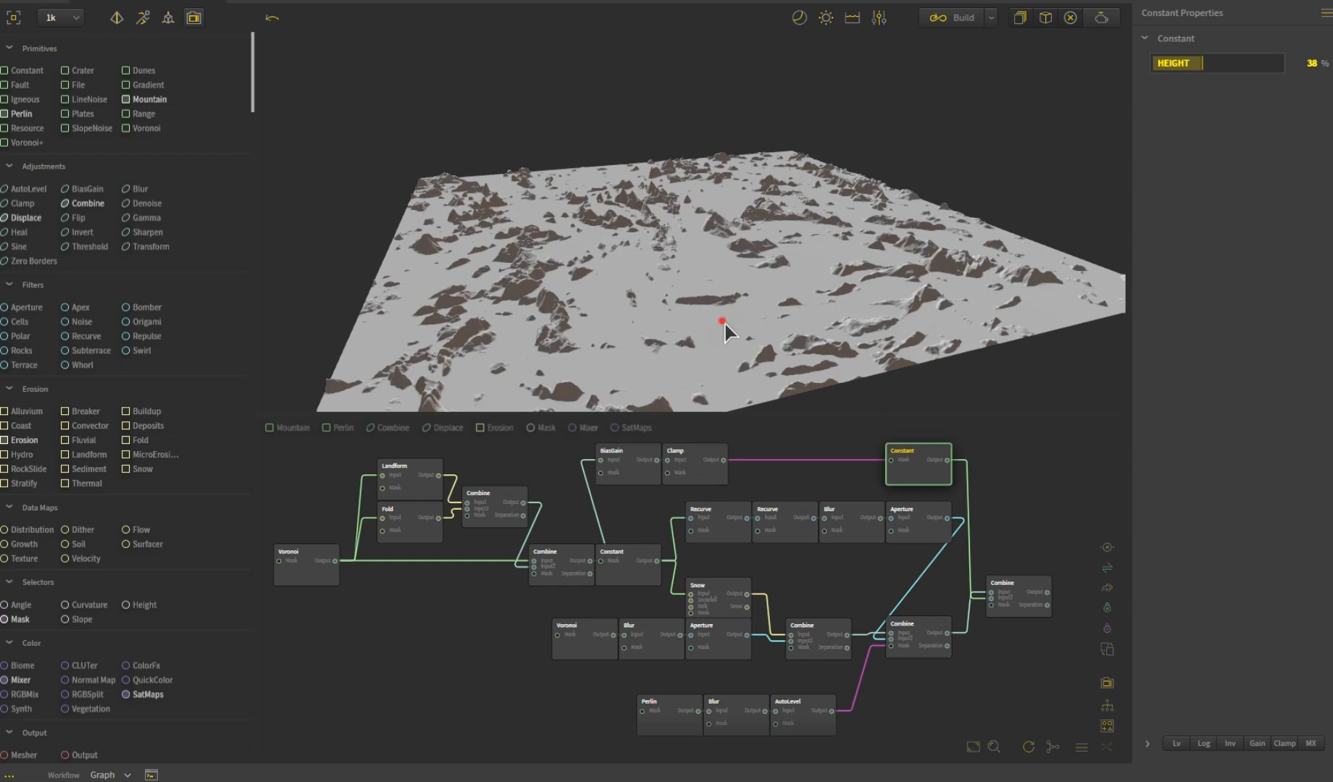
scroll(723, 321, "up", 3)
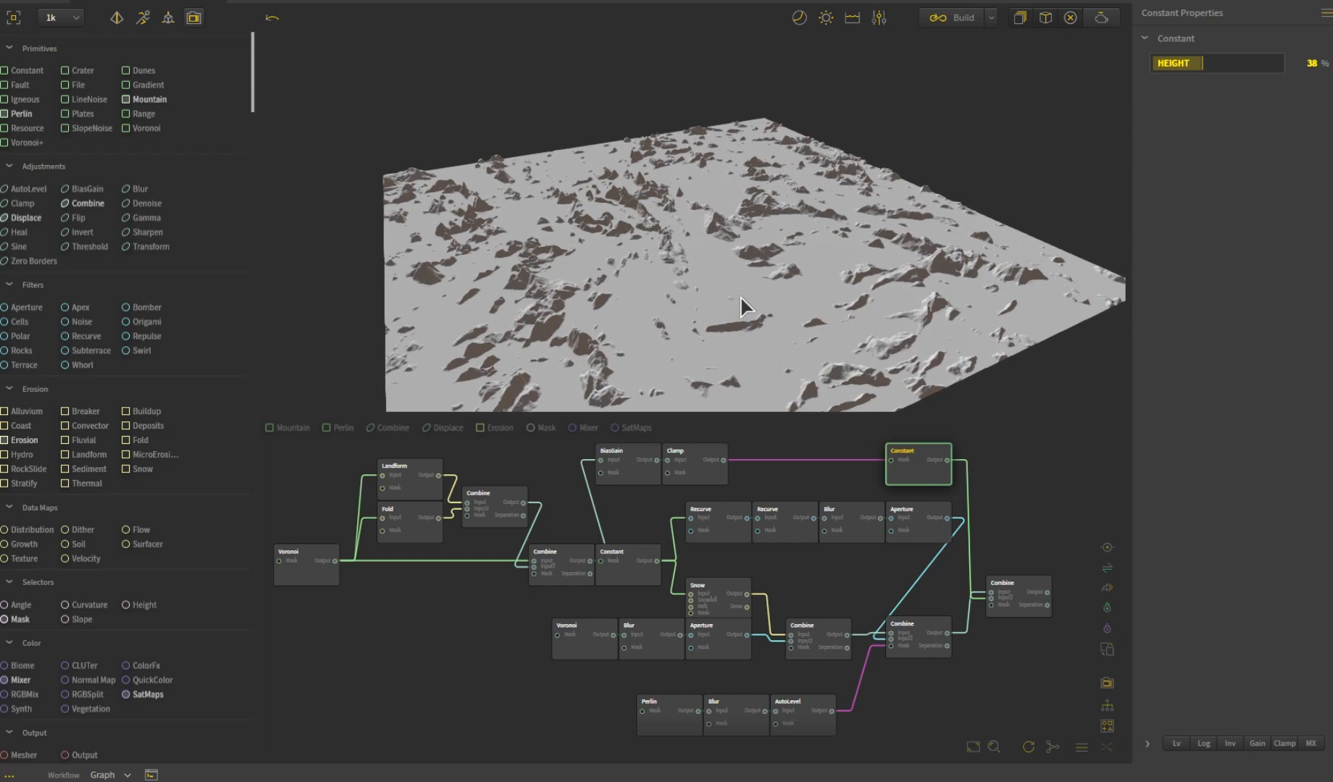
left_click(999, 590)
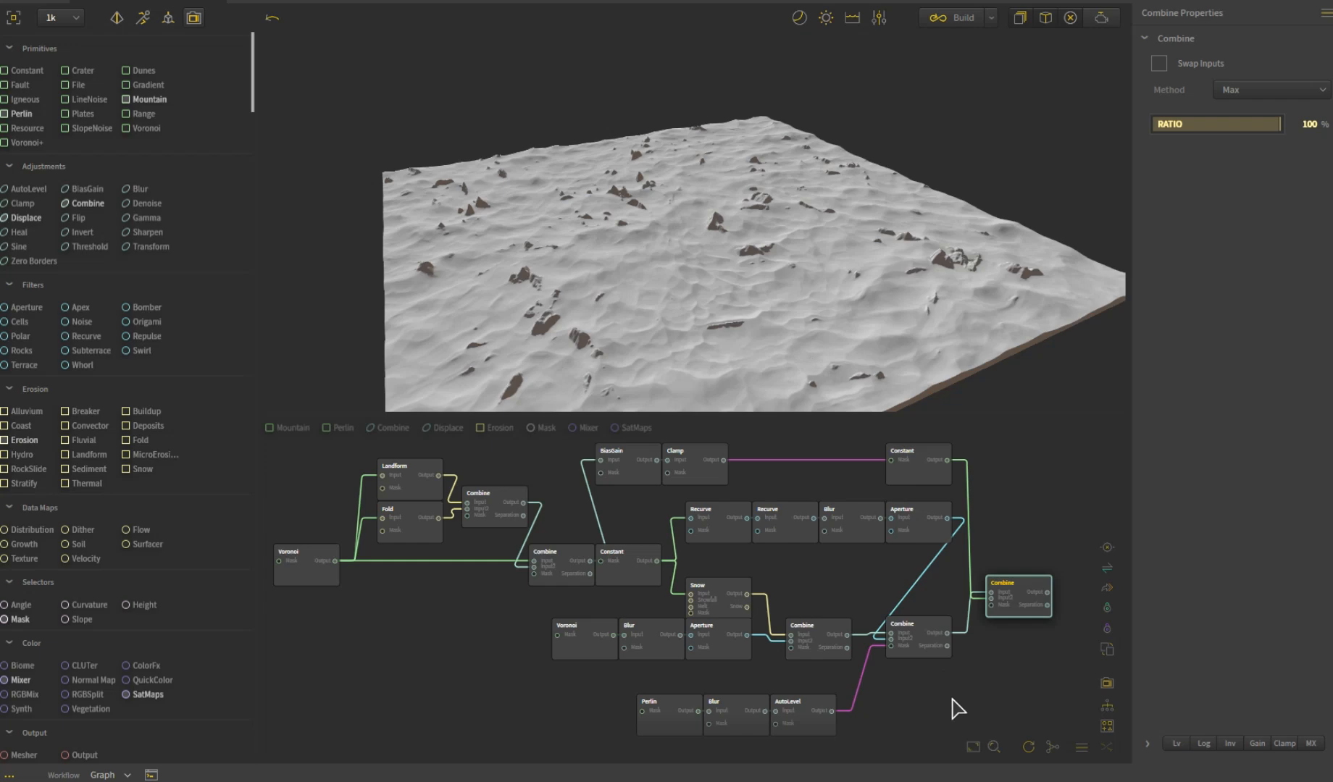
left_click_drag(709, 353, 738, 416)
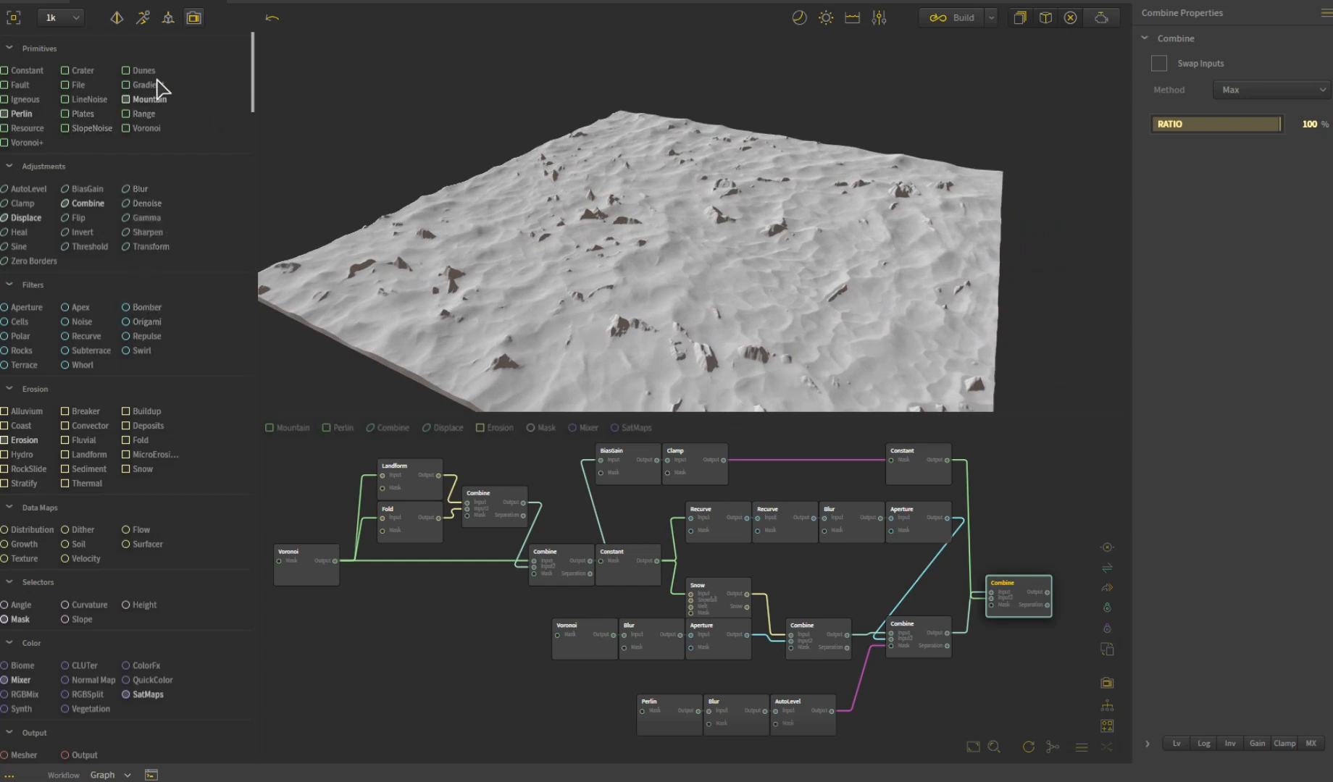
- Add an unconnected Dunes node in the empty area below the graph and set its method to Chaotic
left_click_drag(144, 71, 478, 670)
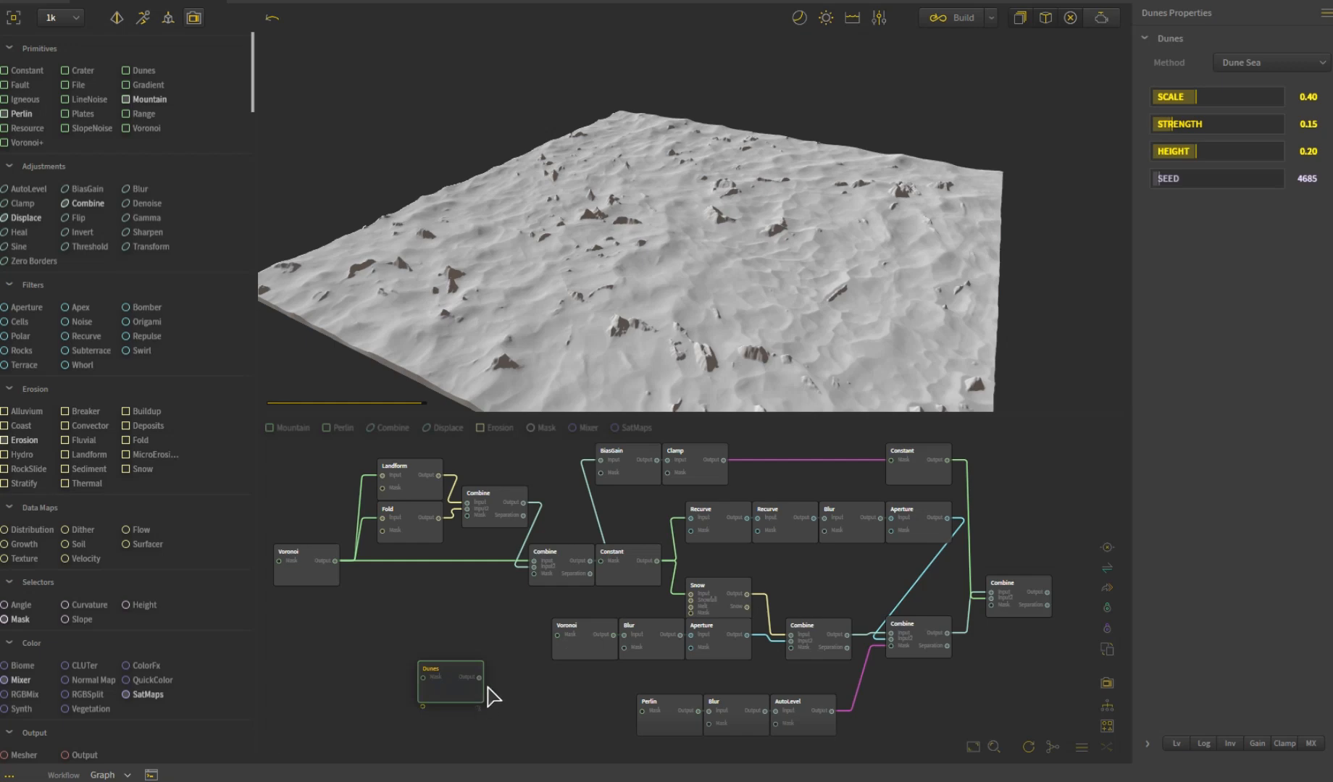
left_click_drag(935, 316, 827, 238)
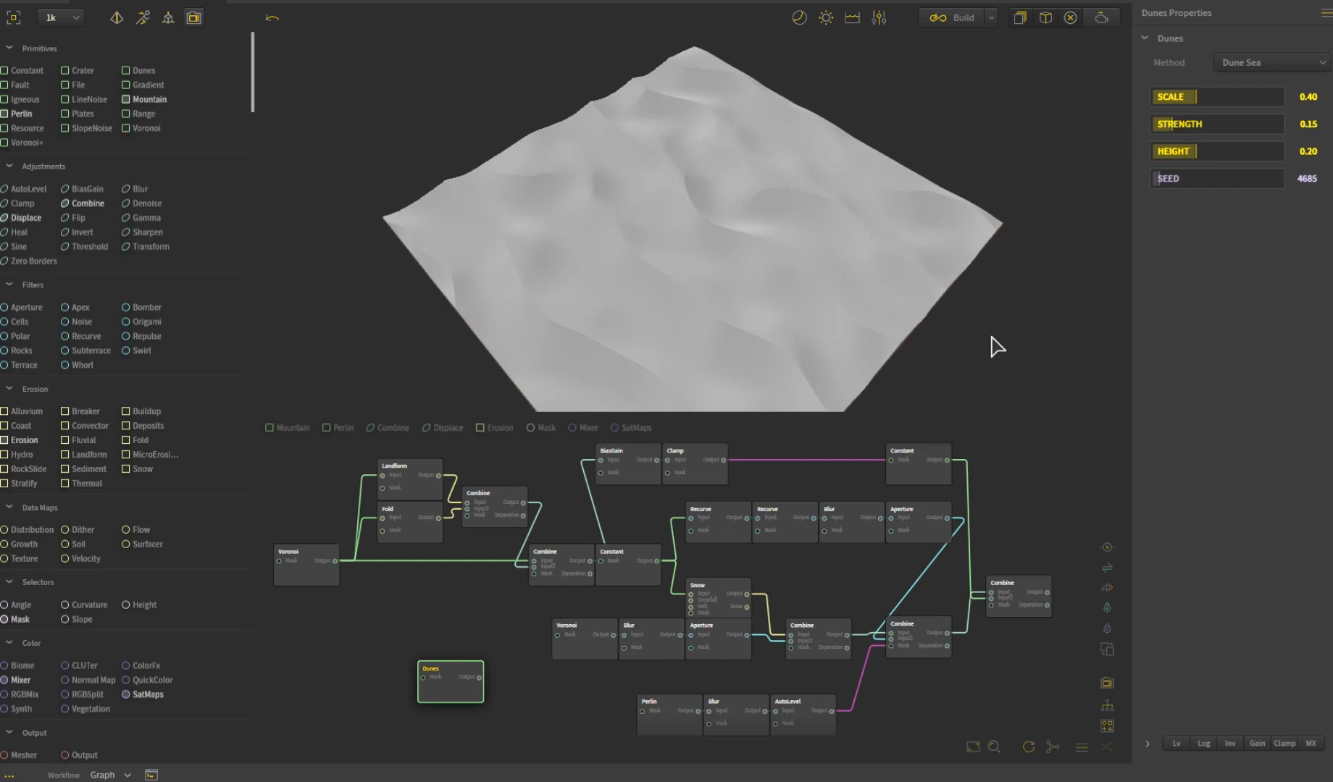
left_click(1241, 64)
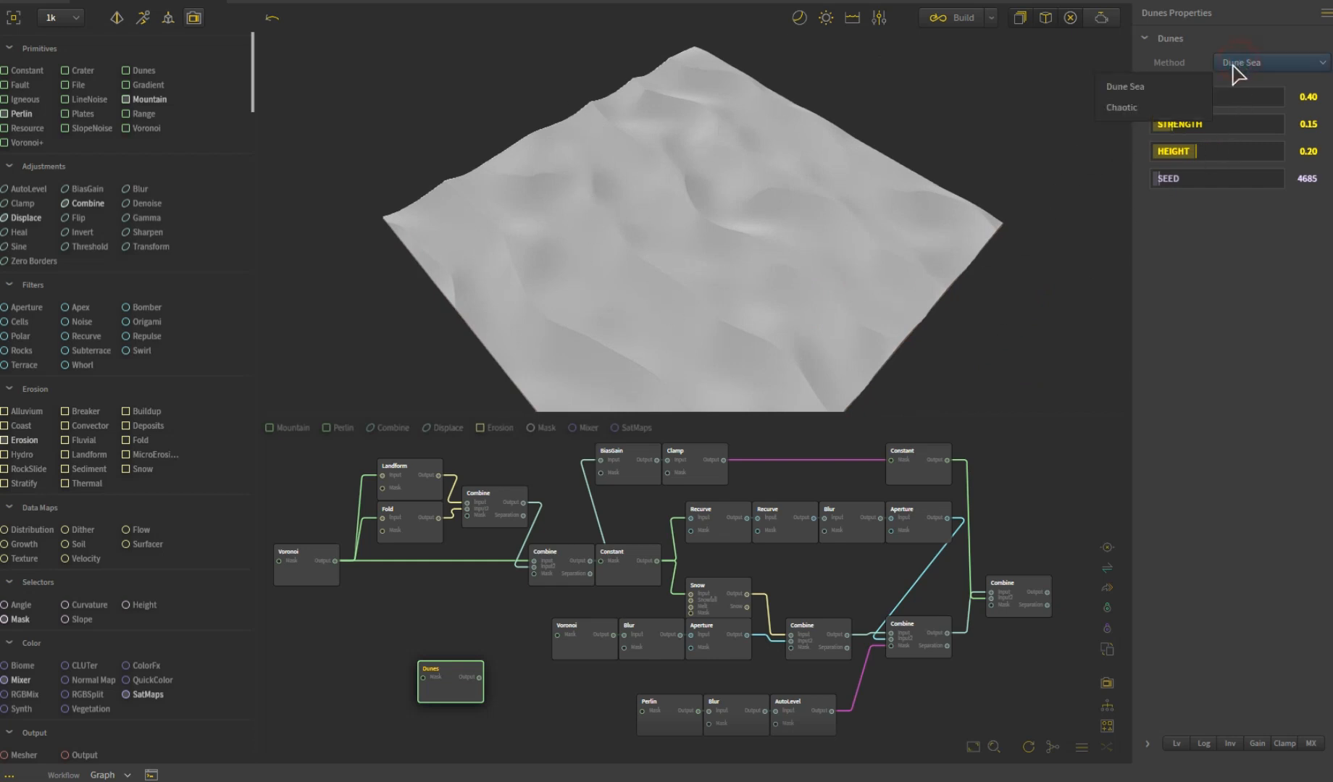
left_click(1171, 107)
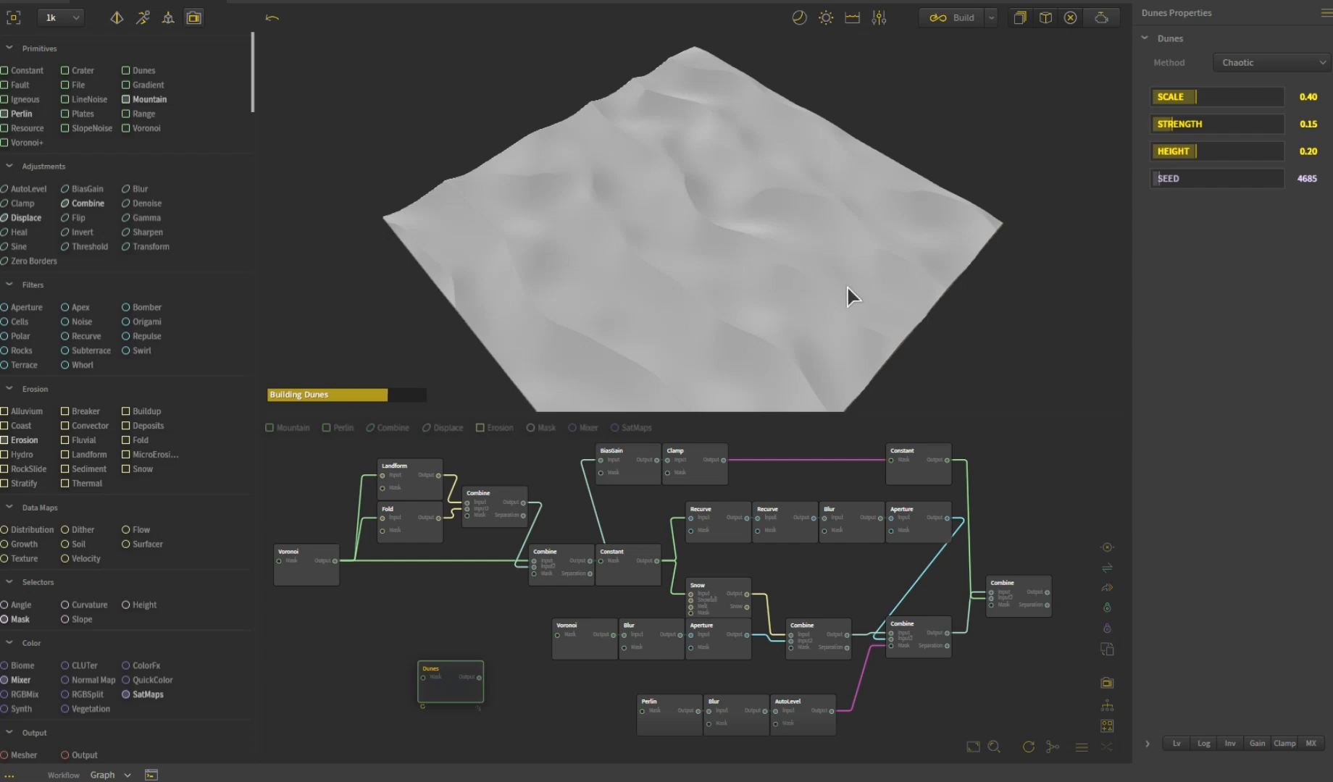
left_click_drag(810, 329, 851, 317)
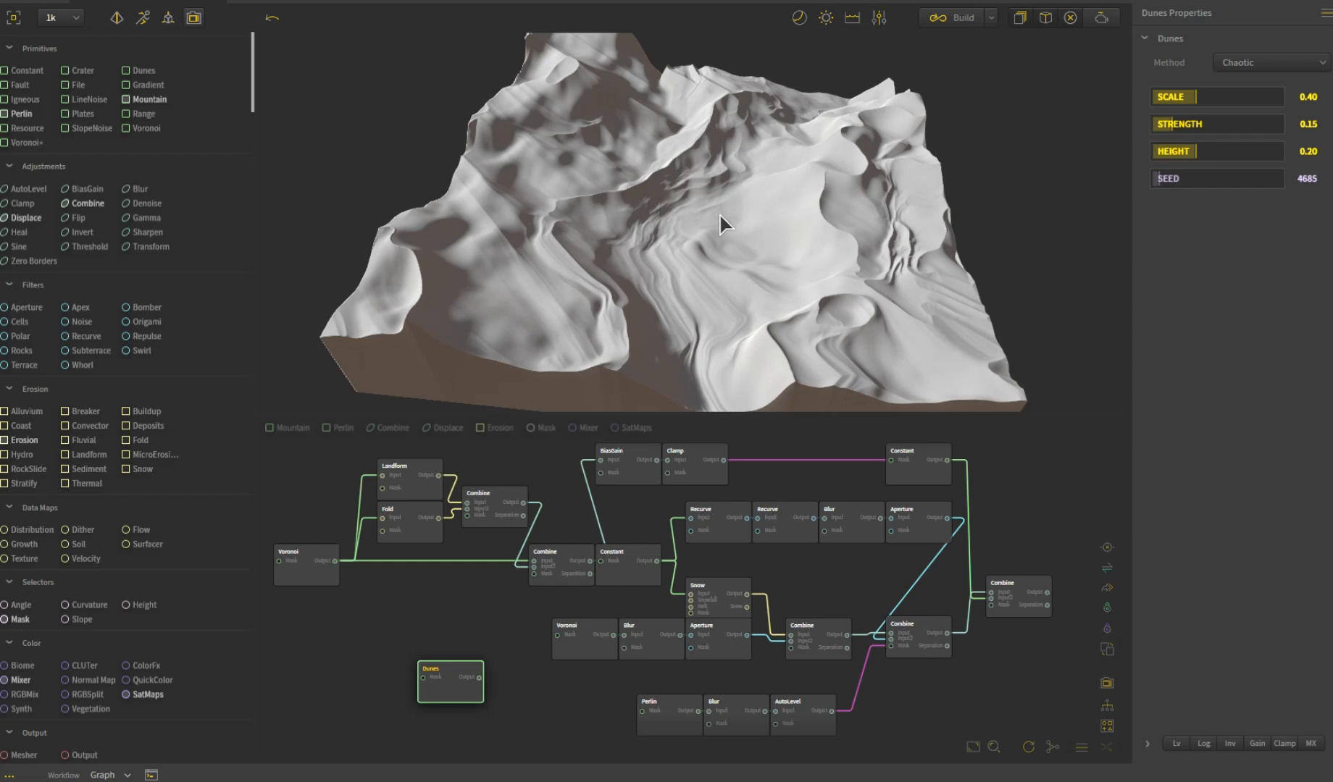
left_click_drag(832, 200, 846, 241)
- Return to the final Combine and review the finished snowy rock terrain up close from another angle
left_click(1019, 608)
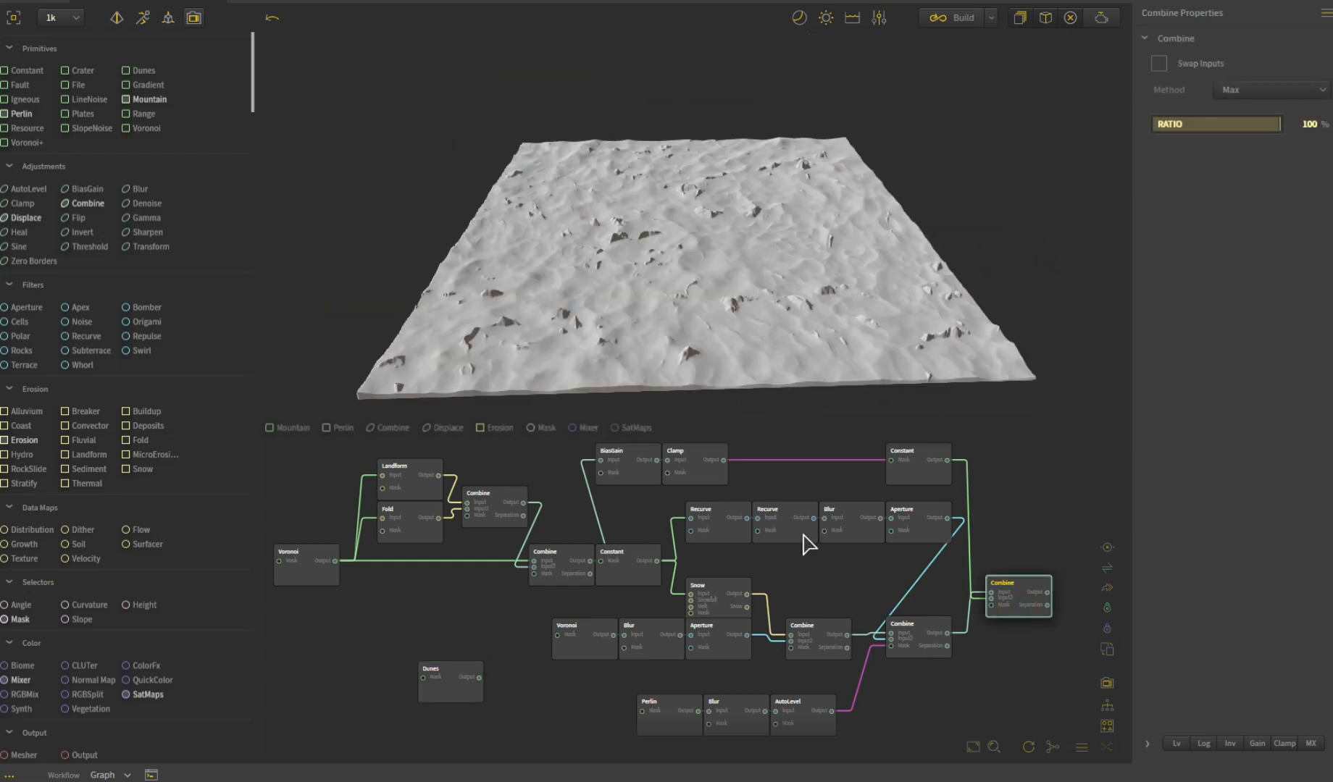
left_click(816, 285)
left_click_drag(799, 300, 711, 323)
scroll(733, 302, "up", 3)
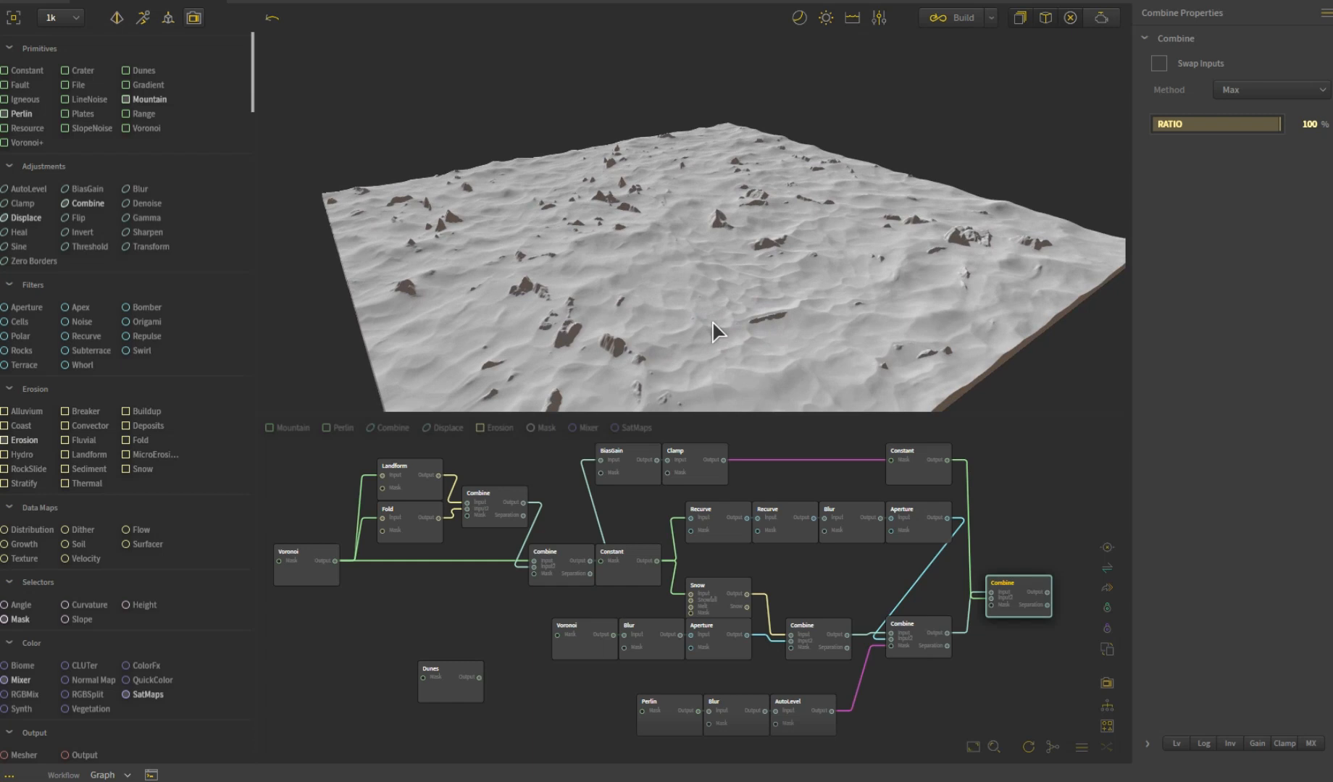